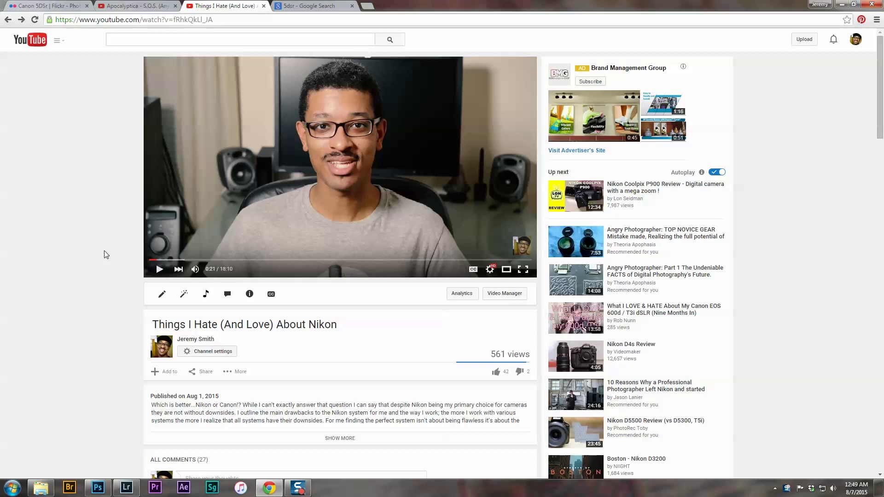
- Review the viewer comments under the Nikon video and switch to Lightroom in full-screen mode
{"action": "scroll", "coordinate": [106, 255], "scroll_direction": "down", "scroll_amount": 6}
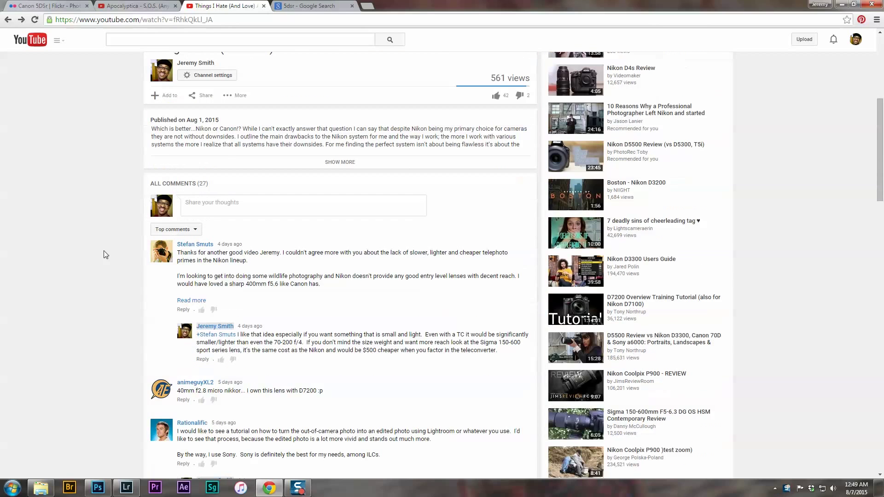
{"action": "scroll", "coordinate": [105, 255], "scroll_direction": "down", "scroll_amount": 3}
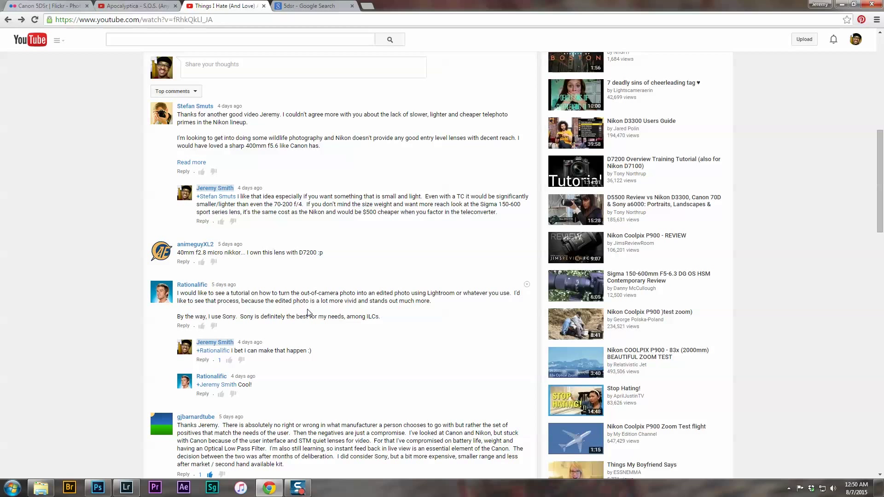
{"action": "left_click", "coordinate": [269, 488]}
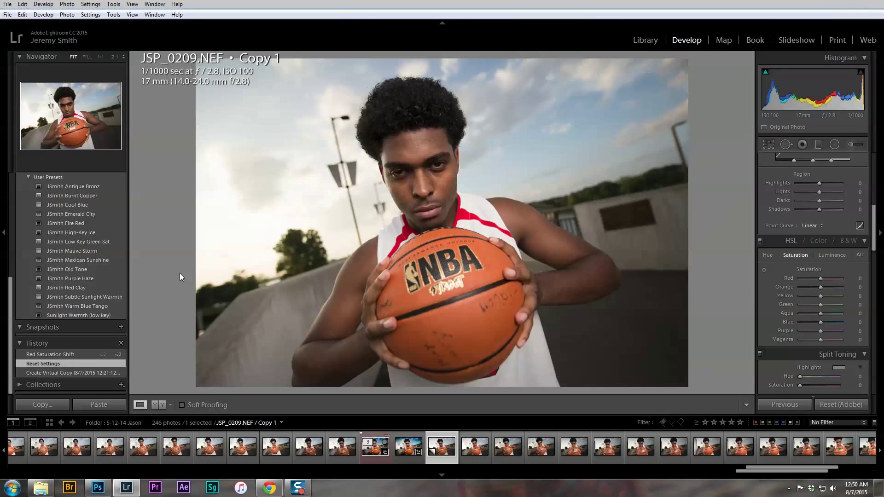
{"action": "key", "text": "shift+f"}
{"action": "key", "text": "shift+f"}
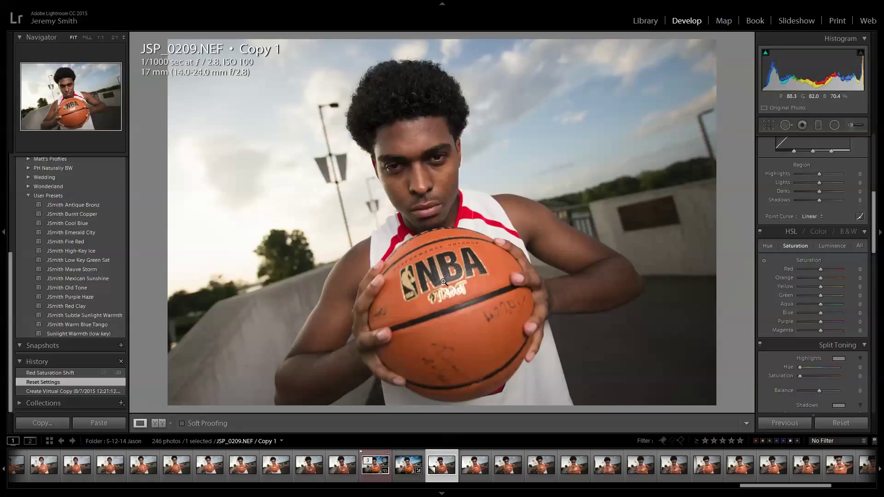
- Compare the edited JSP_0209.NEF and JSP_0209-Edit.psd with the unedited virtual copy, ending on Copy 1
{"action": "left_click", "coordinate": [403, 481]}
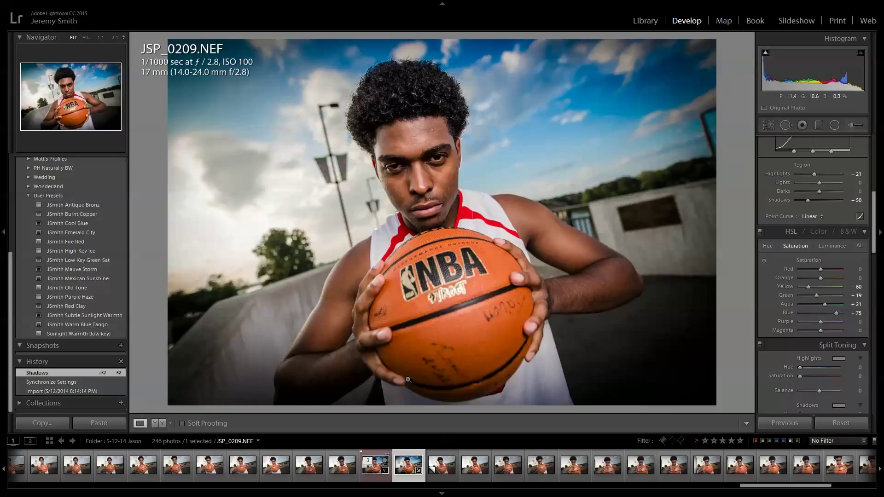
{"action": "left_click", "coordinate": [374, 479]}
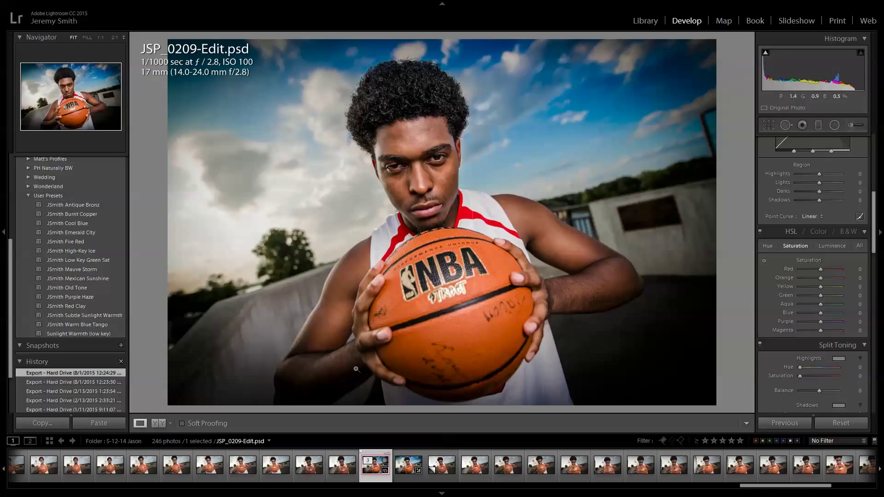
{"action": "left_click", "coordinate": [399, 475]}
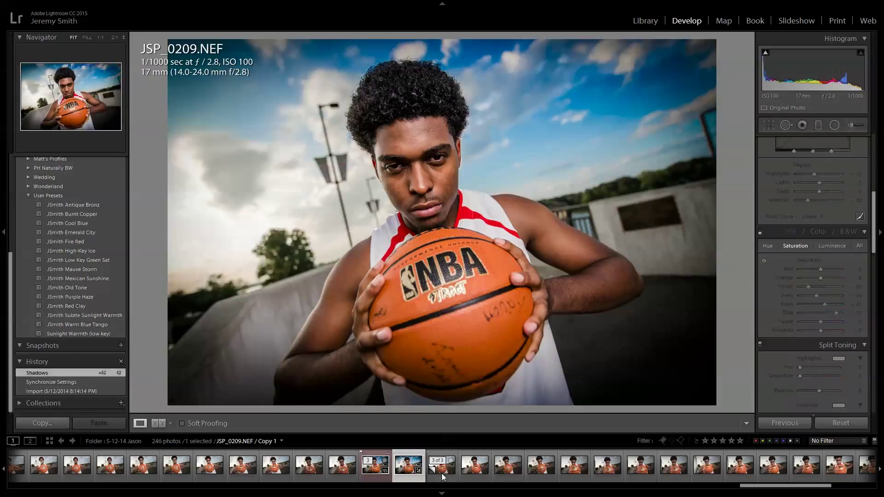
{"action": "left_click", "coordinate": [441, 473]}
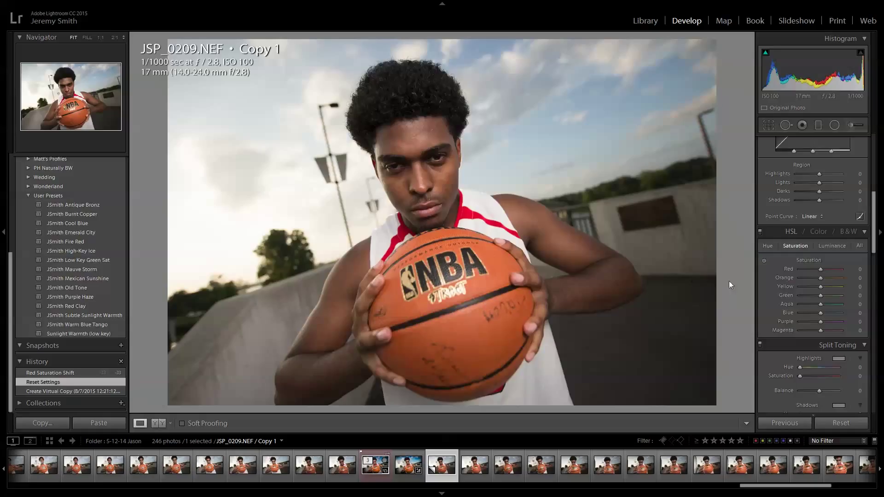
- Enable the lens profile corrections for the virtual copy
{"action": "scroll", "coordinate": [800, 278], "scroll_direction": "down", "scroll_amount": 10}
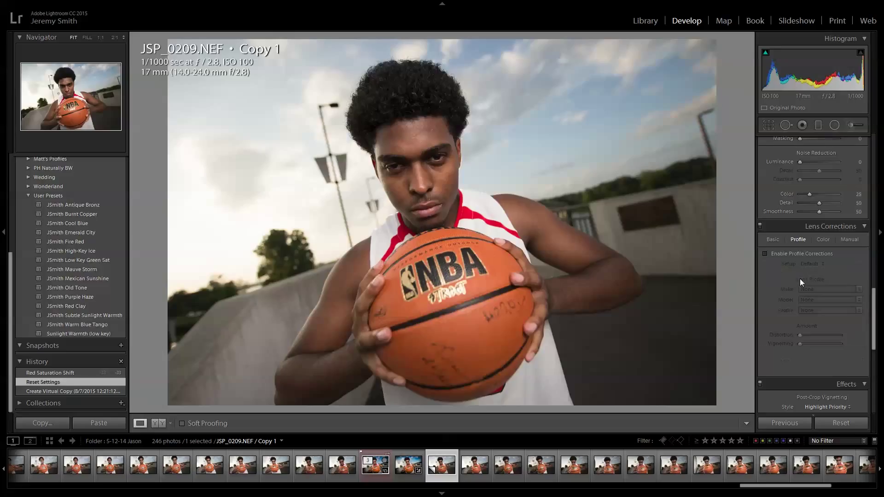
{"action": "left_click", "coordinate": [765, 254]}
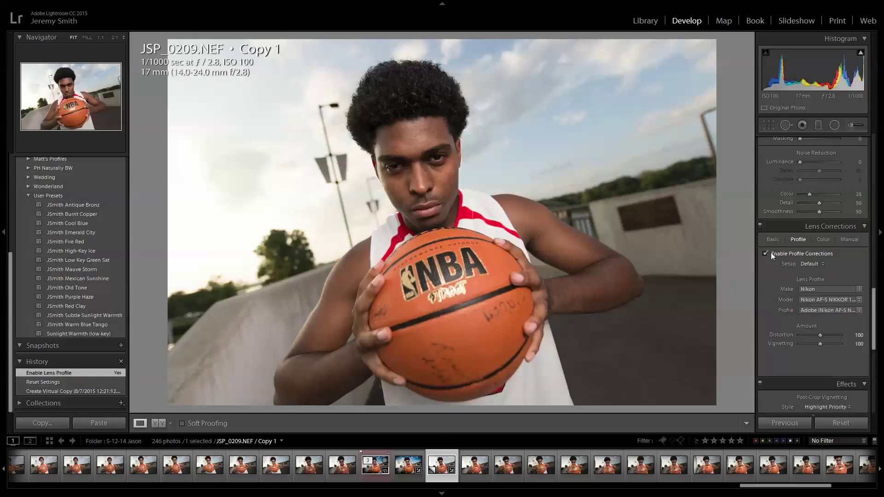
- Adjust the basic tone to Highlights -44, Exposure -0.50, Shadows +48 and Contrast +33
{"action": "scroll", "coordinate": [770, 278], "scroll_direction": "up", "scroll_amount": 10}
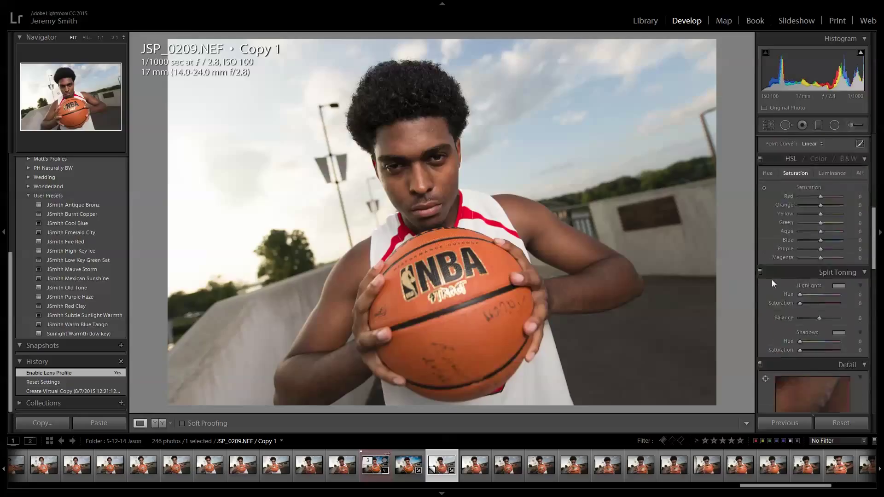
{"action": "scroll", "coordinate": [771, 280], "scroll_direction": "up", "scroll_amount": 4}
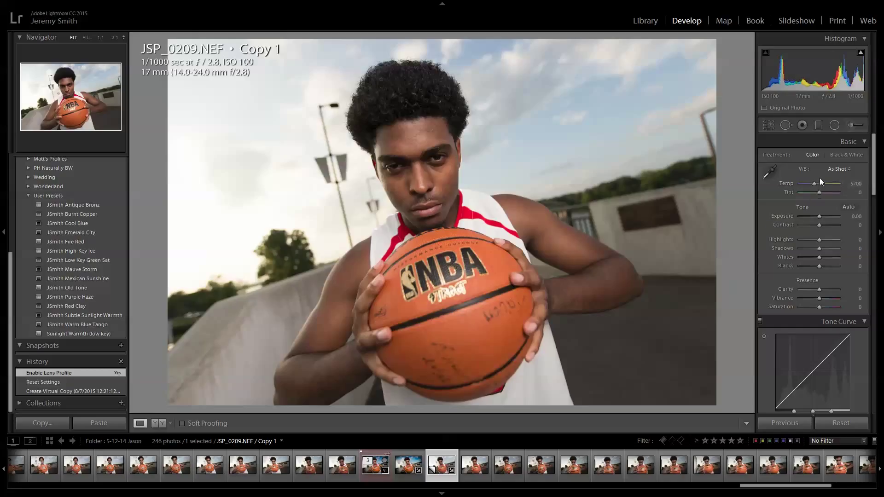
{"action": "left_click_drag", "start_coordinate": [819, 239], "coordinate": [830, 241]}
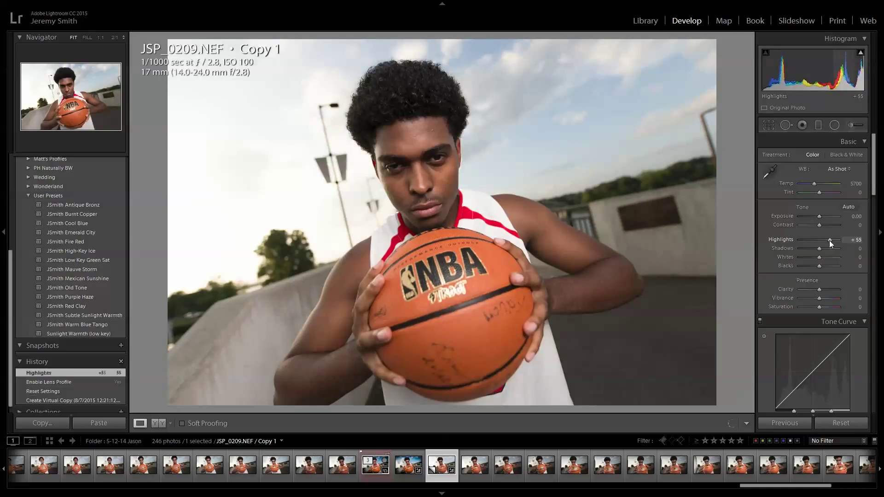
{"action": "double_click", "coordinate": [780, 239]}
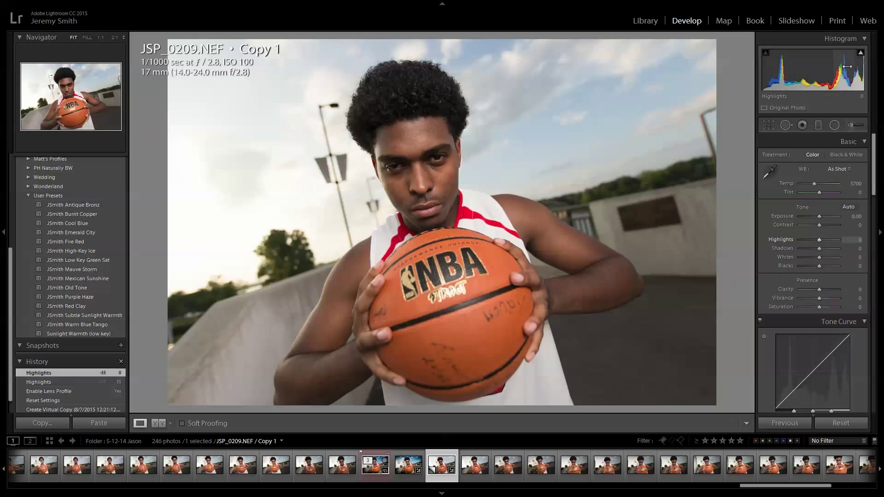
{"action": "left_click_drag", "start_coordinate": [845, 67], "coordinate": [813, 80]}
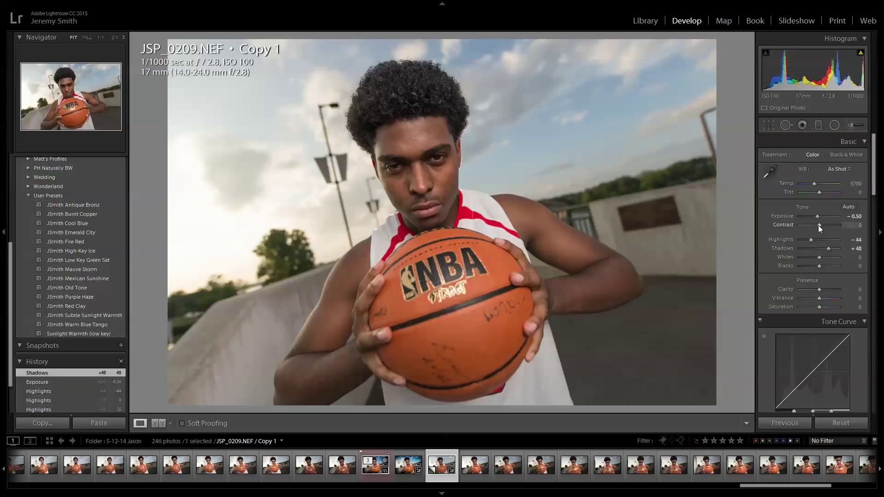
{"action": "left_click_drag", "start_coordinate": [819, 225], "coordinate": [825, 228]}
- Set the photo's Clarity to +24 and Vibrance to +31
{"action": "scroll", "coordinate": [779, 177], "scroll_direction": "down", "scroll_amount": 3}
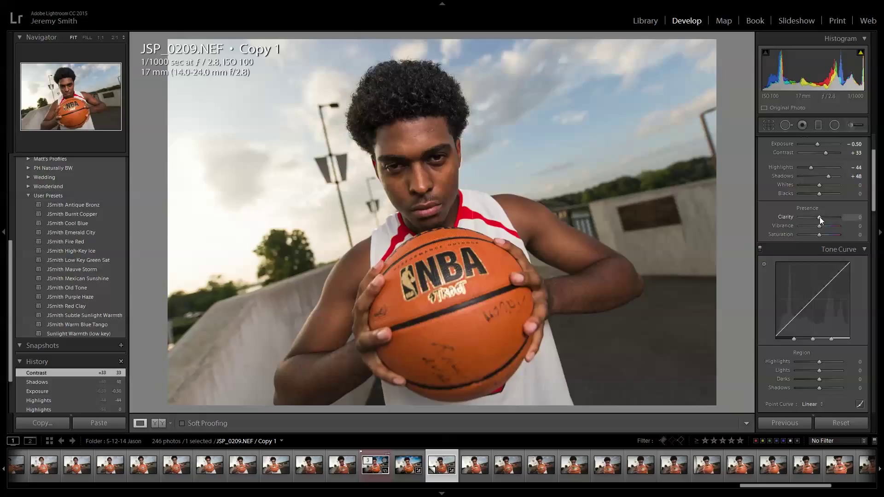
{"action": "left_click_drag", "start_coordinate": [819, 217], "coordinate": [823, 219]}
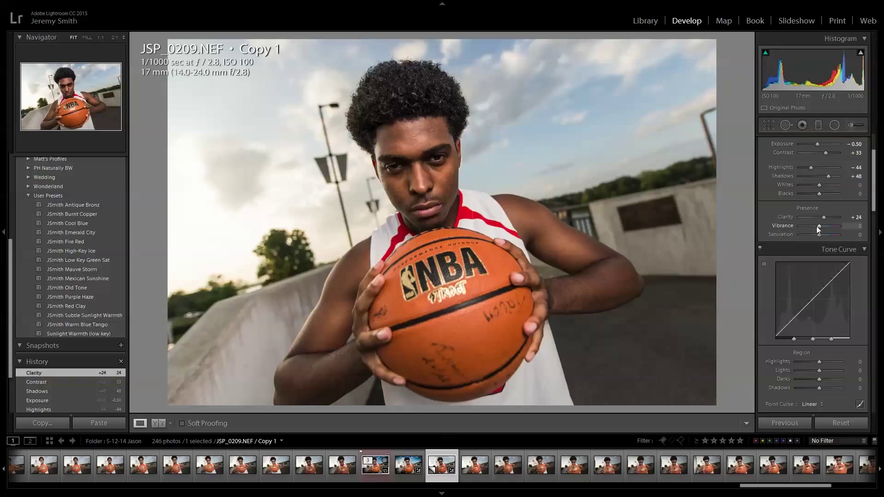
{"action": "left_click_drag", "start_coordinate": [822, 226], "coordinate": [822, 226]}
{"action": "left_click_drag", "start_coordinate": [823, 229], "coordinate": [823, 228]}
- Boost the sky's saturation with the targeted adjustment tool to Blue +61 and Aqua +8, leaving Red at 0
{"action": "scroll", "coordinate": [786, 202], "scroll_direction": "down", "scroll_amount": 6}
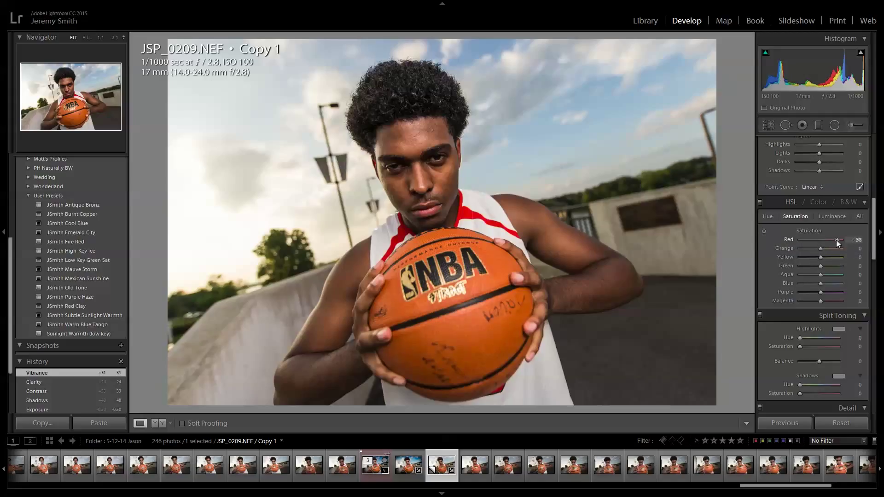
{"action": "left_click_drag", "start_coordinate": [836, 240], "coordinate": [816, 242]}
{"action": "double_click", "coordinate": [786, 241]}
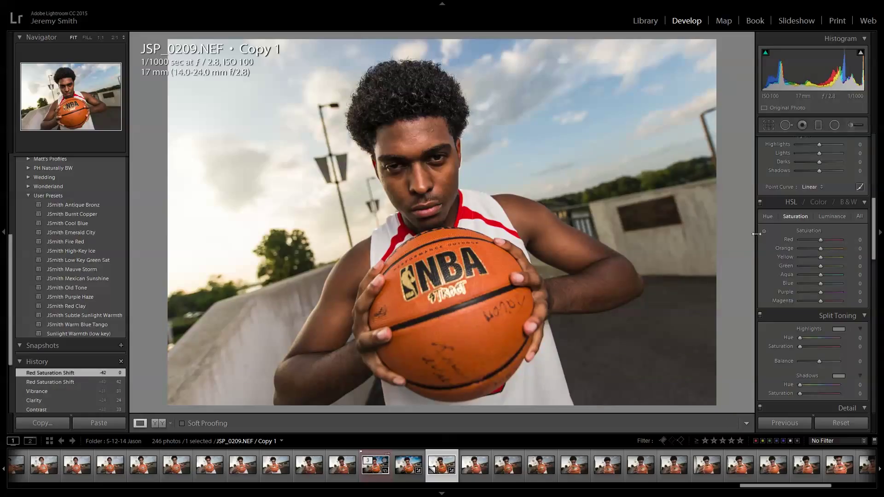
{"action": "left_click", "coordinate": [764, 232]}
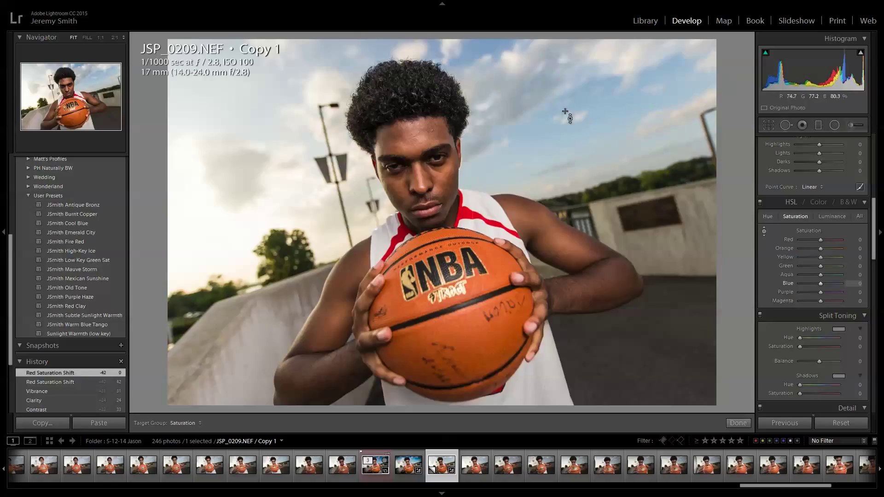
{"action": "left_click_drag", "start_coordinate": [543, 124], "coordinate": [543, 81]}
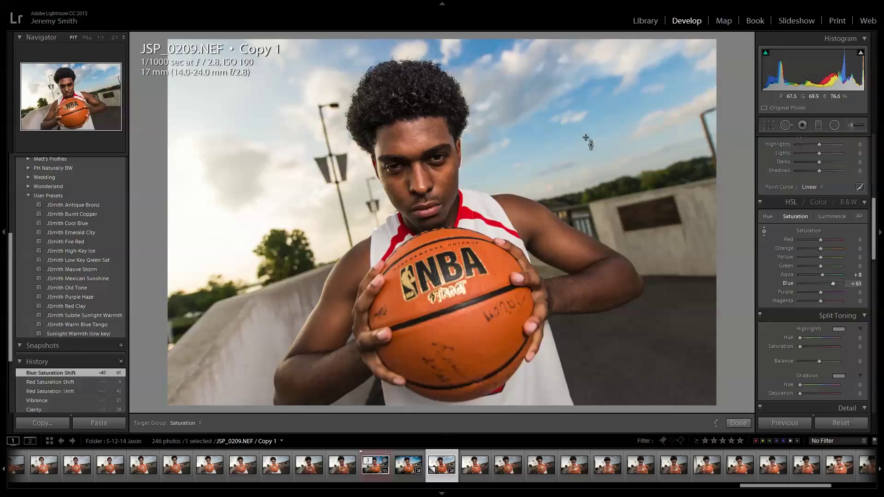
- Darken the sky and clouds with targeted luminance adjustments: Blue -45, Aqua -7, Yellow -15 and Orange -9
{"action": "left_click", "coordinate": [826, 215]}
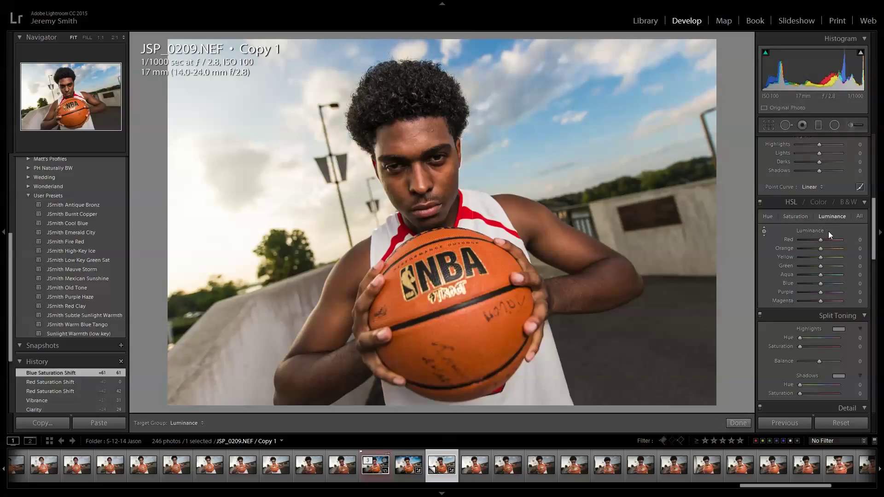
{"action": "left_click", "coordinate": [766, 232]}
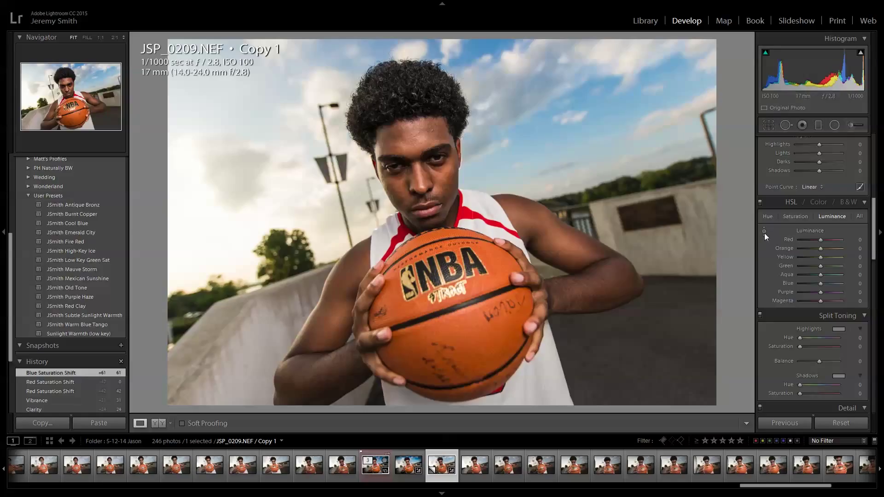
{"action": "left_click", "coordinate": [764, 231]}
{"action": "left_click_drag", "start_coordinate": [545, 133], "coordinate": [545, 149]}
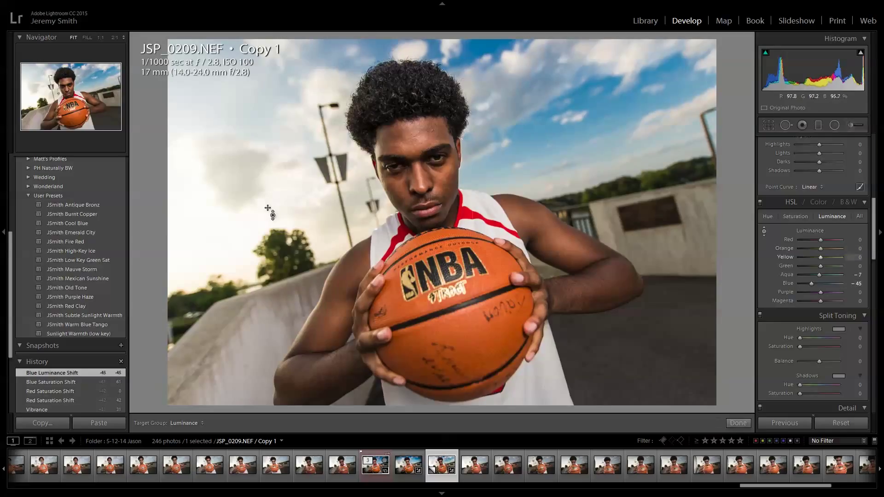
{"action": "left_click_drag", "start_coordinate": [270, 197], "coordinate": [262, 275]}
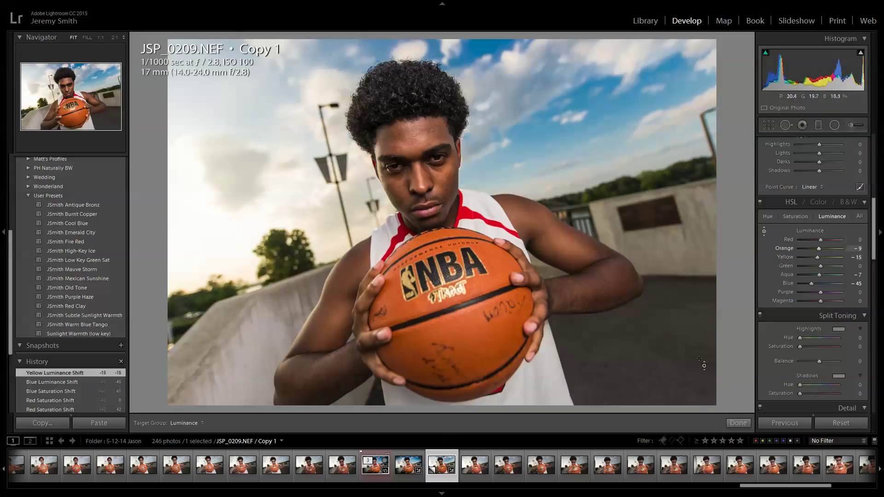
{"action": "left_click", "coordinate": [739, 423]}
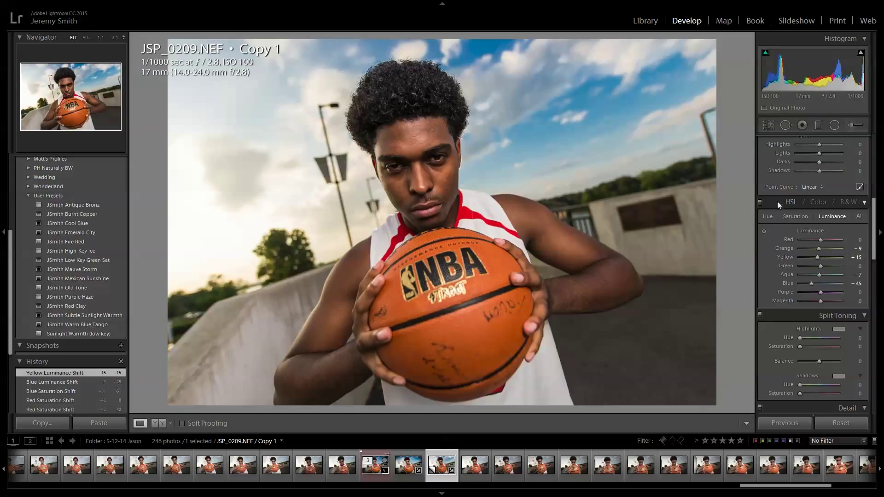
- Hide the filmstrip to enlarge the photo in the Develop view
{"action": "left_click", "coordinate": [778, 216]}
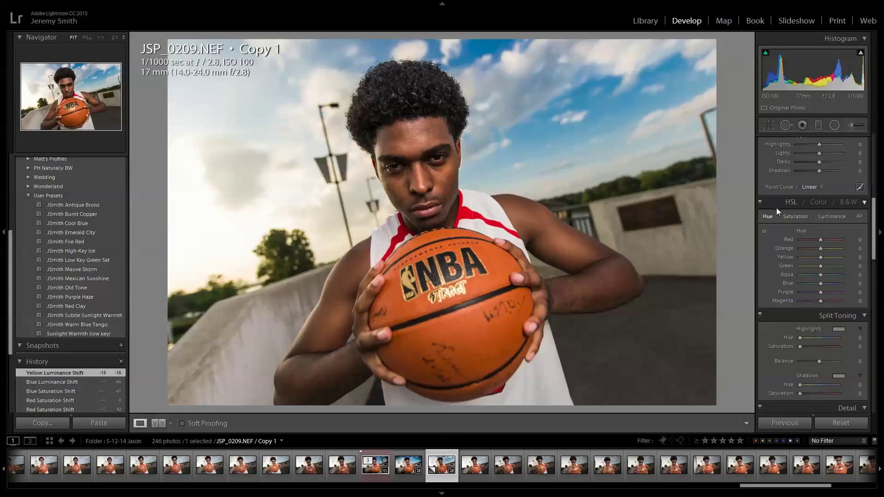
{"action": "scroll", "coordinate": [783, 198], "scroll_direction": "up", "scroll_amount": 3}
{"action": "scroll", "coordinate": [783, 191], "scroll_direction": "up", "scroll_amount": 4}
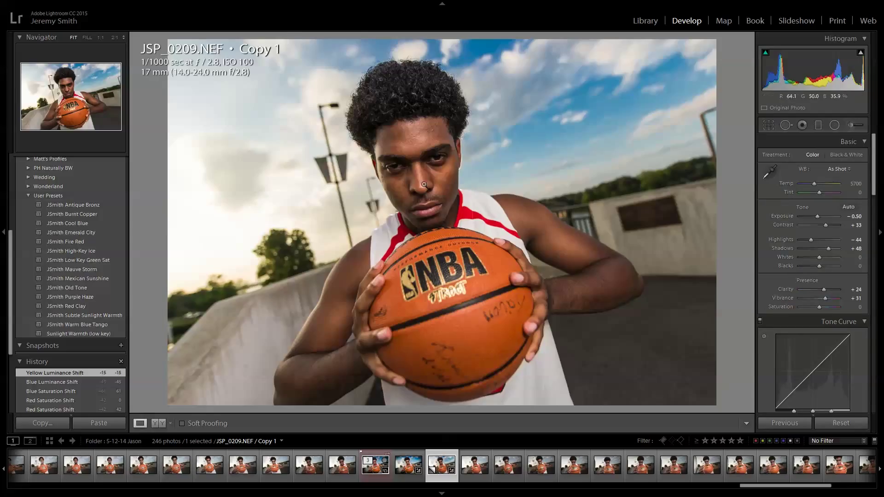
{"action": "key", "text": "F6"}
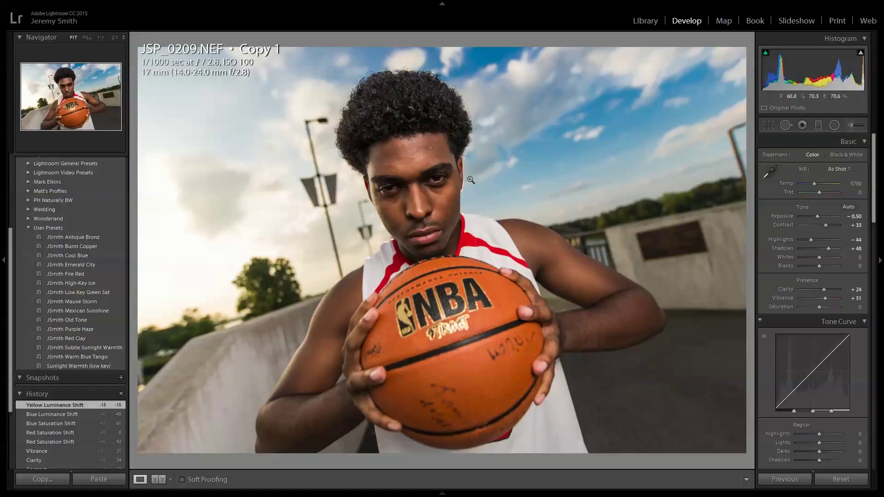
- Paint the subject's eyes with the Adjustment Brush, using the Teeth Whitening effect at size 5.0 with Auto Mask
{"action": "left_click", "coordinate": [849, 126]}
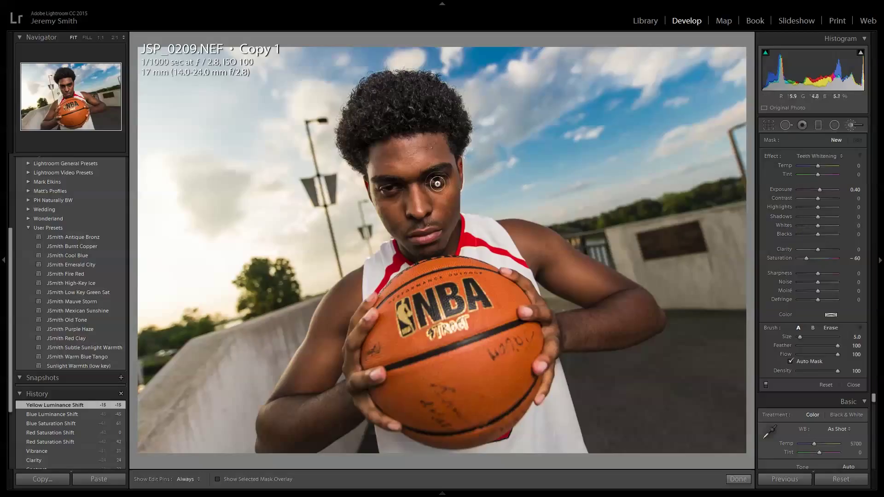
{"action": "key", "text": "h"}
{"action": "mouse_move", "coordinate": [438, 181]}
{"action": "left_mouse_down"}
{"action": "mouse_move", "coordinate": [415, 196]}
{"action": "mouse_move", "coordinate": [431, 185]}
{"action": "mouse_move", "coordinate": [386, 190]}
{"action": "mouse_move", "coordinate": [445, 178]}
{"action": "mouse_move", "coordinate": [471, 196]}
{"action": "left_mouse_up"}
{"action": "key", "text": "h"}
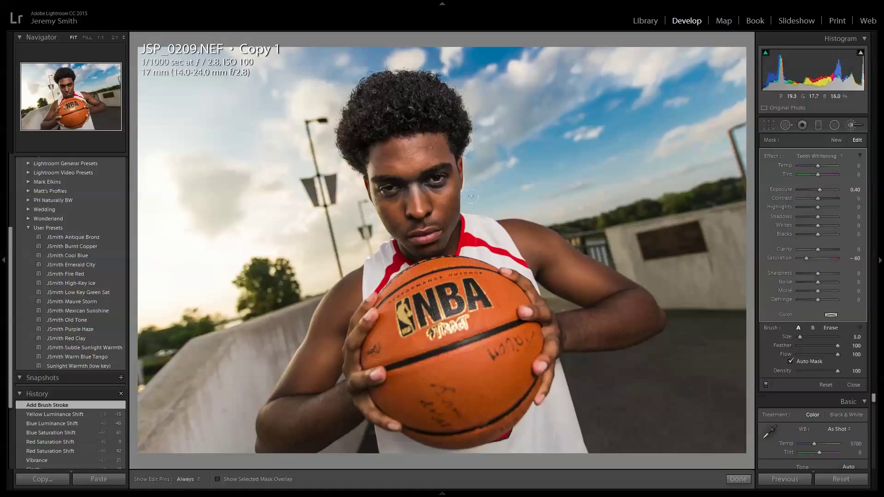
- Reset the eye brush adjustment's Saturation and Exposure to 0, raise its Shadows to about 38, and finish the brush edit
{"action": "double_click", "coordinate": [780, 258]}
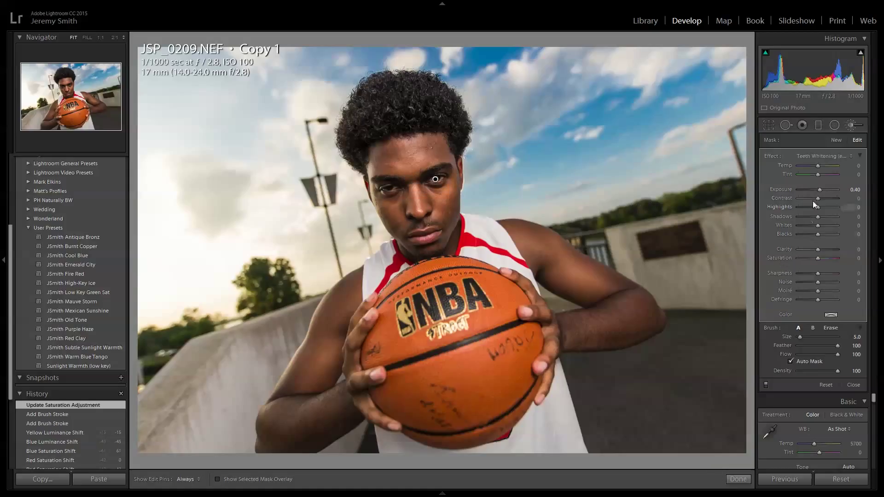
{"action": "double_click", "coordinate": [782, 190]}
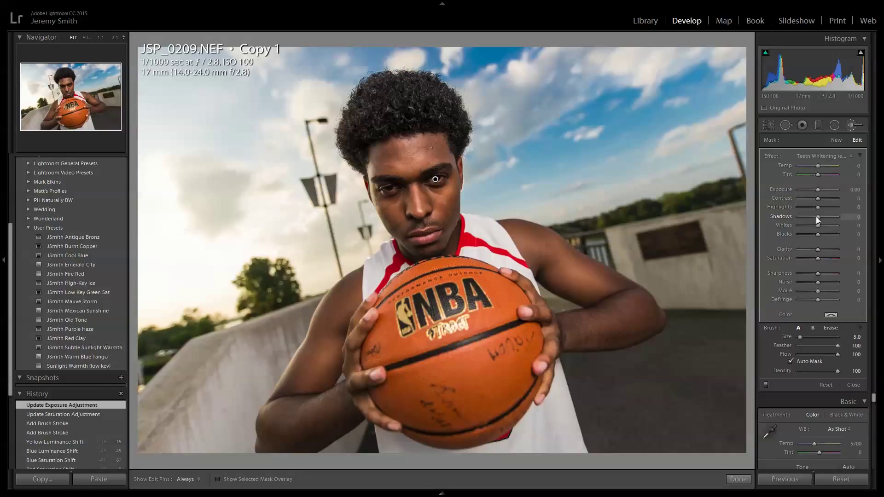
{"action": "left_click_drag", "start_coordinate": [818, 219], "coordinate": [823, 217]}
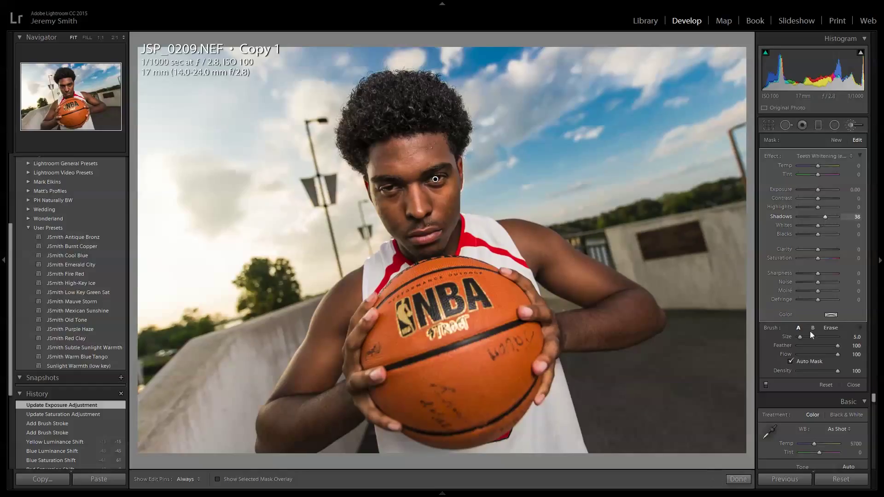
{"action": "left_click", "coordinate": [738, 480]}
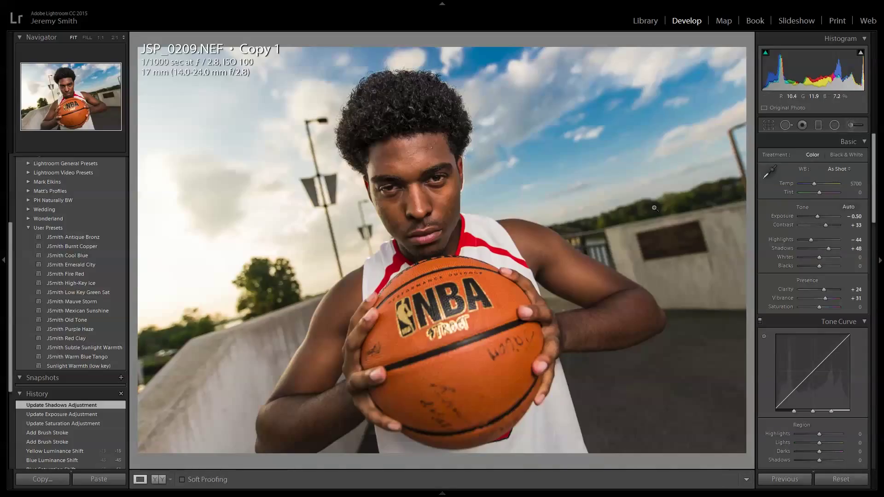
- Show the filmstrip and compare the virtual copy of JSP_0209.NEF with the finished version, alternating between the two photos
{"action": "key", "text": "F6"}
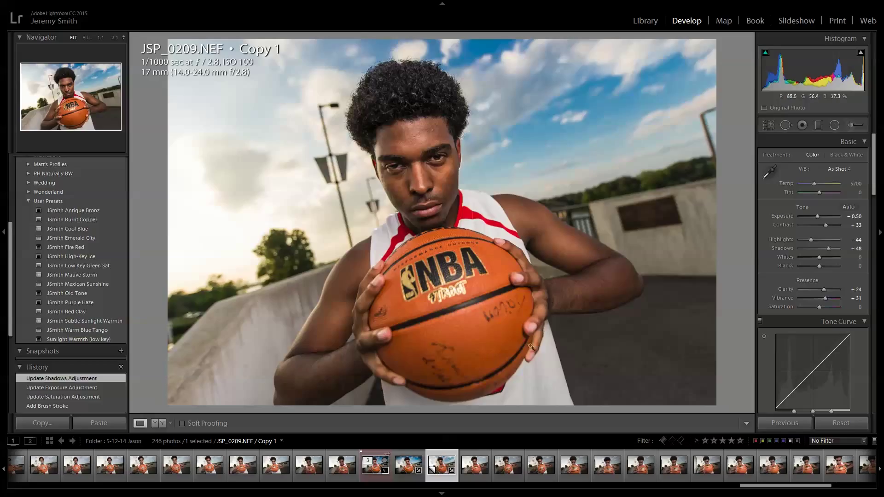
{"action": "left_click", "coordinate": [401, 476]}
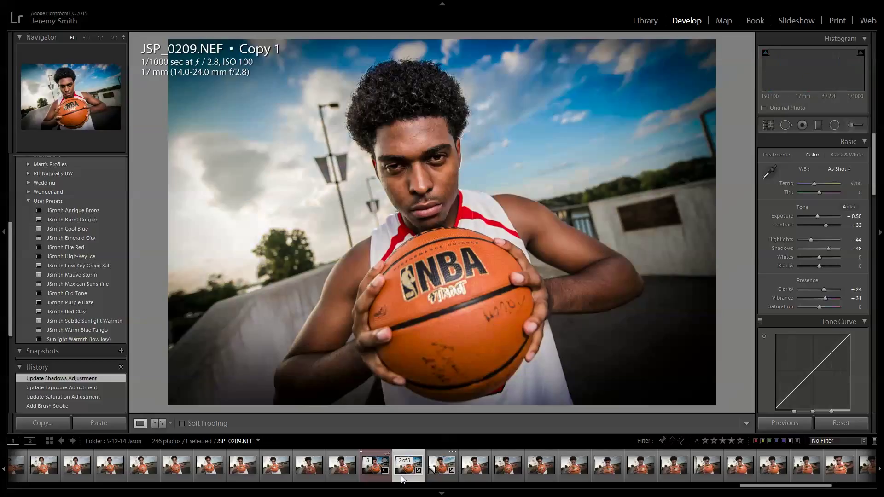
{"action": "left_click", "coordinate": [440, 480]}
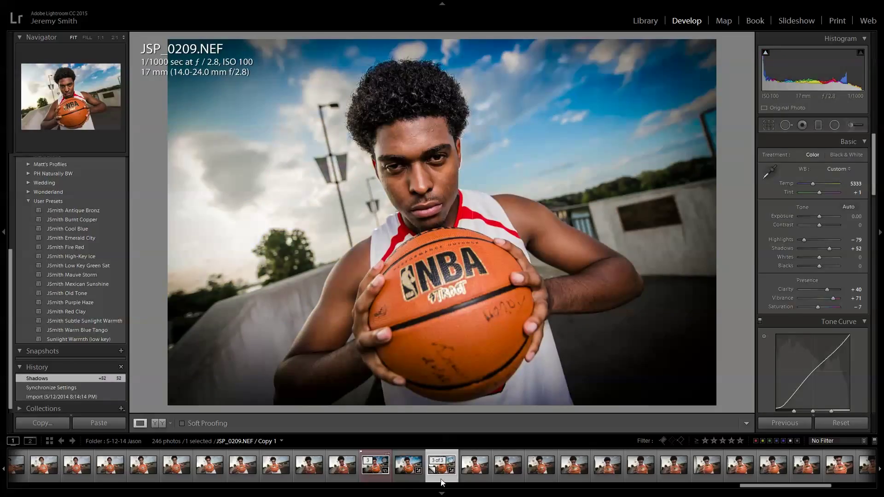
{"action": "left_click", "coordinate": [418, 478]}
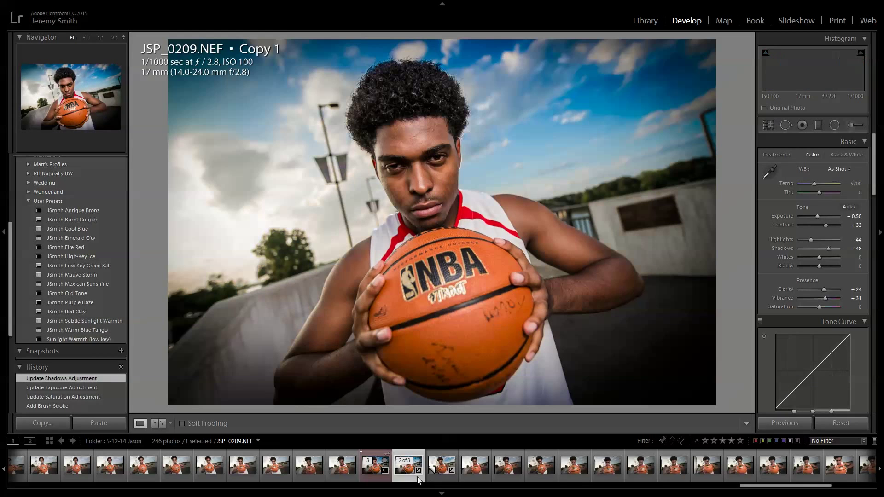
{"action": "left_click", "coordinate": [432, 477]}
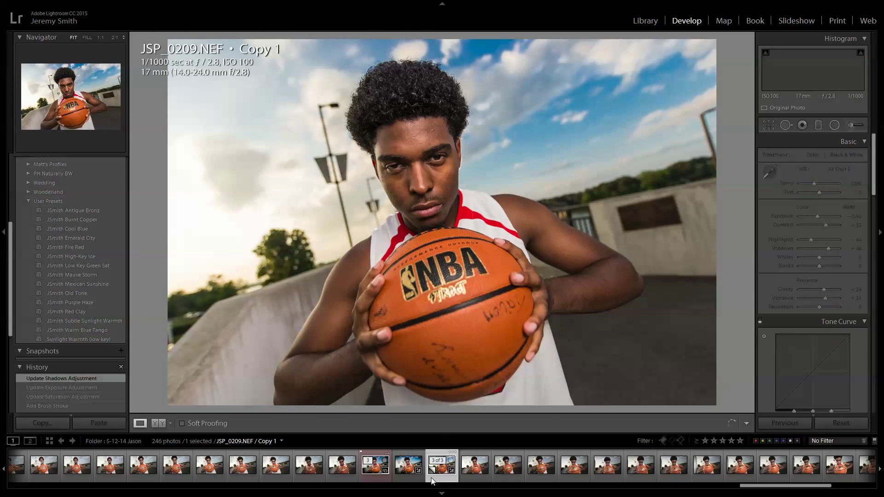
{"action": "left_click", "coordinate": [414, 476]}
{"action": "left_click", "coordinate": [428, 476]}
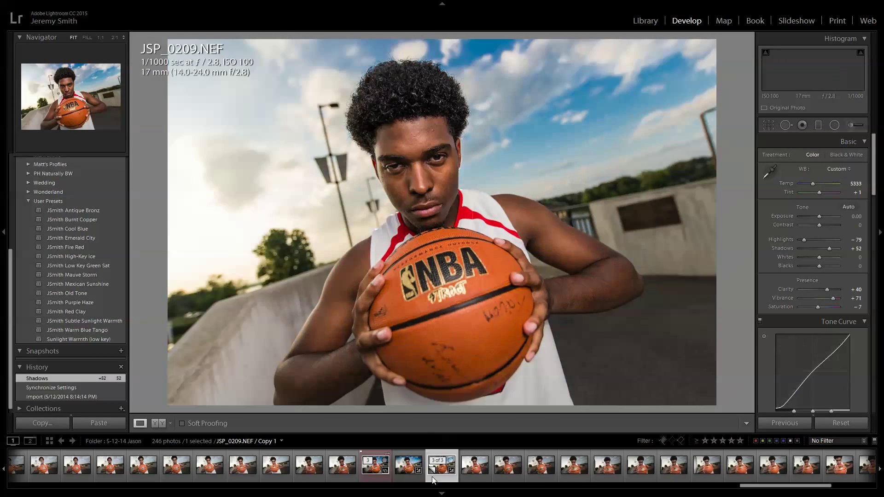
{"action": "left_click", "coordinate": [413, 476]}
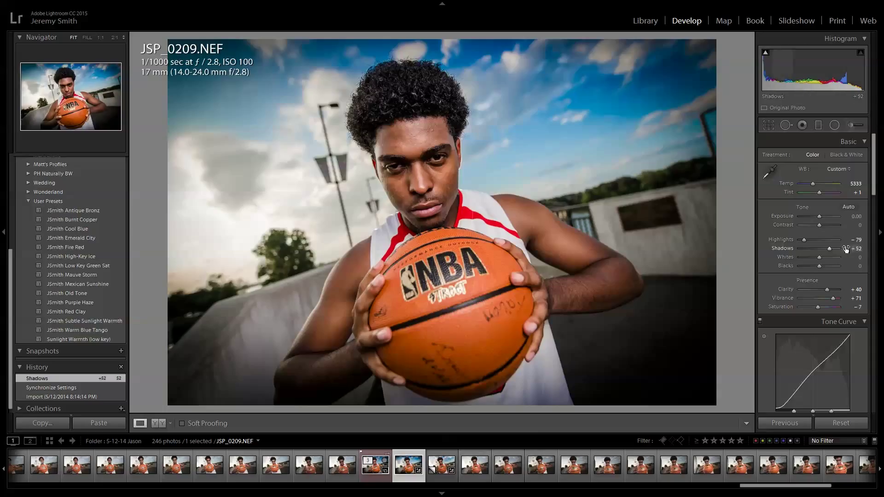
- Return to the virtual copy and set its Highlights to -74 and Shadows to +57
{"action": "left_click", "coordinate": [451, 481]}
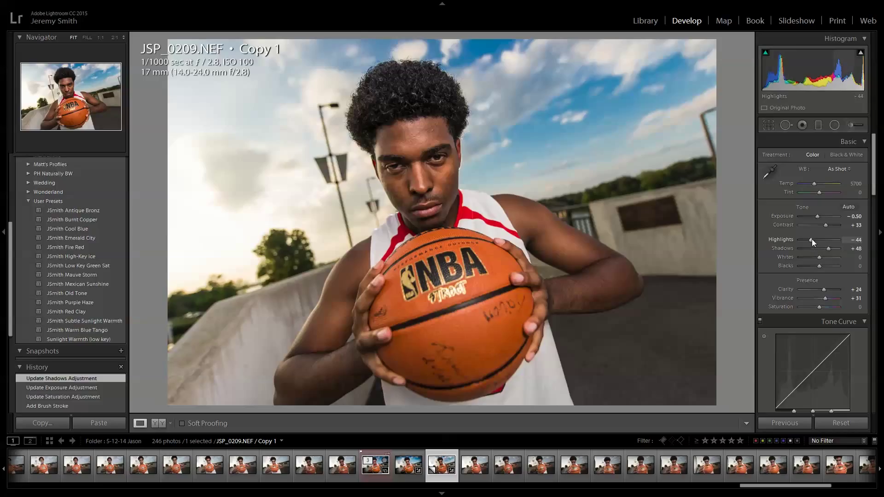
{"action": "left_click_drag", "start_coordinate": [808, 239], "coordinate": [830, 248]}
- Use the Tone Curve's targeted adjustment on the photo to set Shadows to -22 and Lights to -2
{"action": "scroll", "coordinate": [763, 211], "scroll_direction": "down", "scroll_amount": 3}
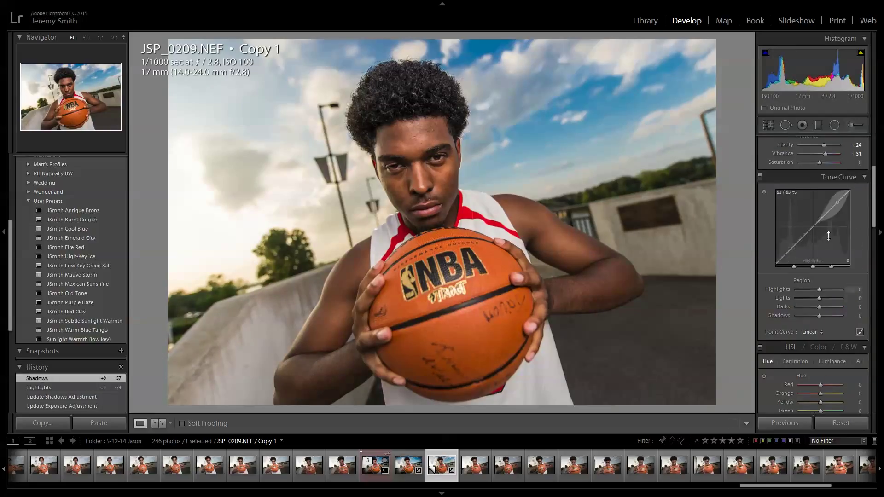
{"action": "left_click", "coordinate": [764, 190]}
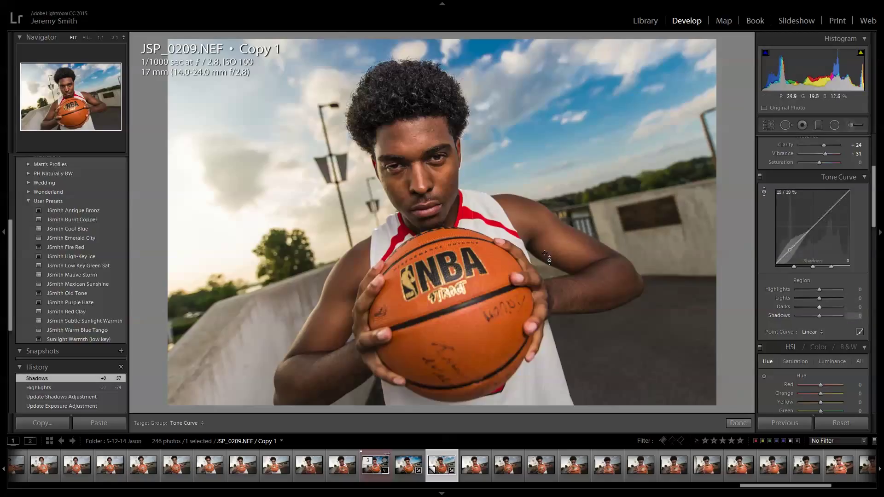
{"action": "left_click_drag", "start_coordinate": [549, 260], "coordinate": [549, 281]}
{"action": "mouse_move", "coordinate": [540, 142]}
{"action": "left_mouse_down"}
{"action": "mouse_move", "coordinate": [539, 132]}
{"action": "mouse_move", "coordinate": [539, 145]}
{"action": "left_mouse_up"}
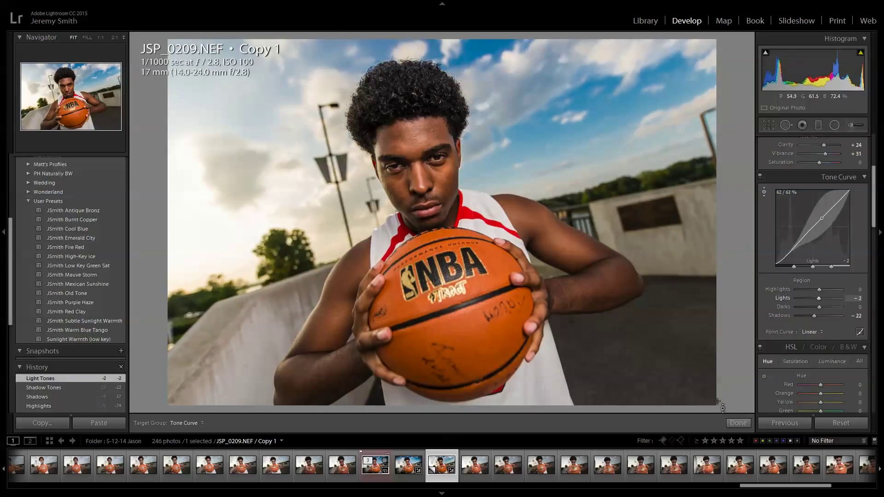
{"action": "left_click", "coordinate": [736, 421]}
- Cool the white balance to a Temp of 5452 and compare the copy with the finished version
{"action": "scroll", "coordinate": [777, 256], "scroll_direction": "up", "scroll_amount": 5}
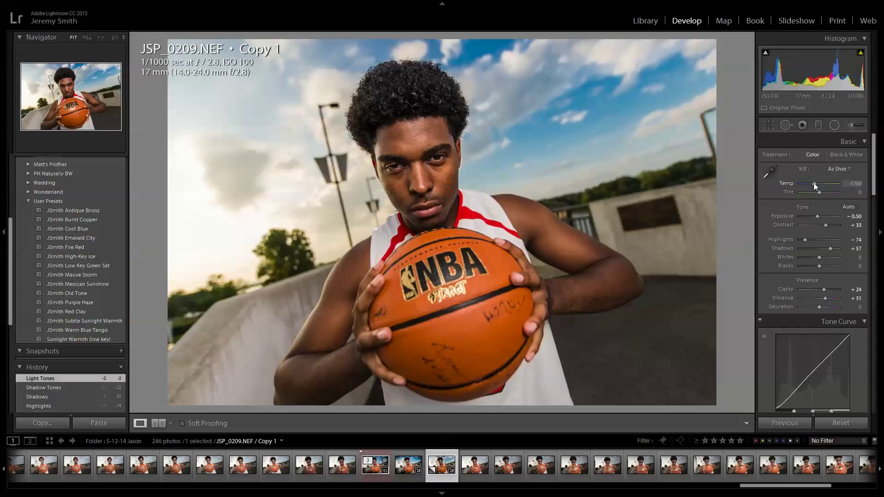
{"action": "left_click_drag", "start_coordinate": [813, 185], "coordinate": [813, 187]}
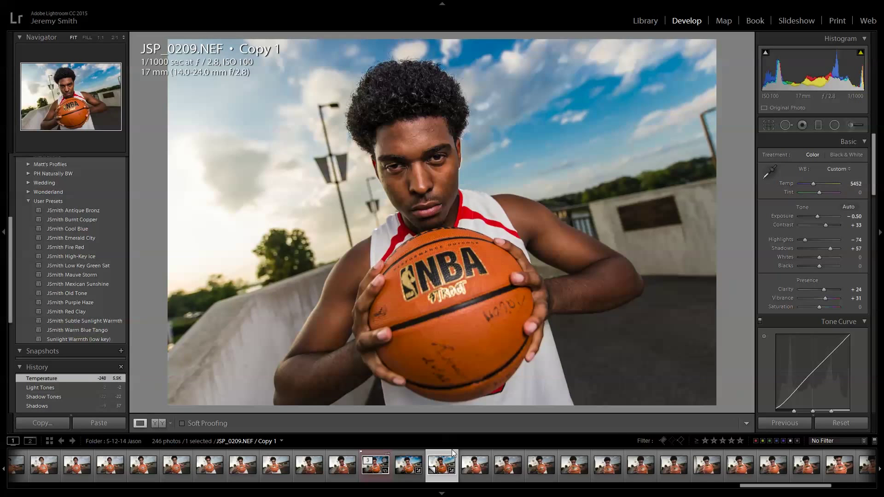
{"action": "left_click", "coordinate": [416, 479]}
{"action": "left_click", "coordinate": [438, 474]}
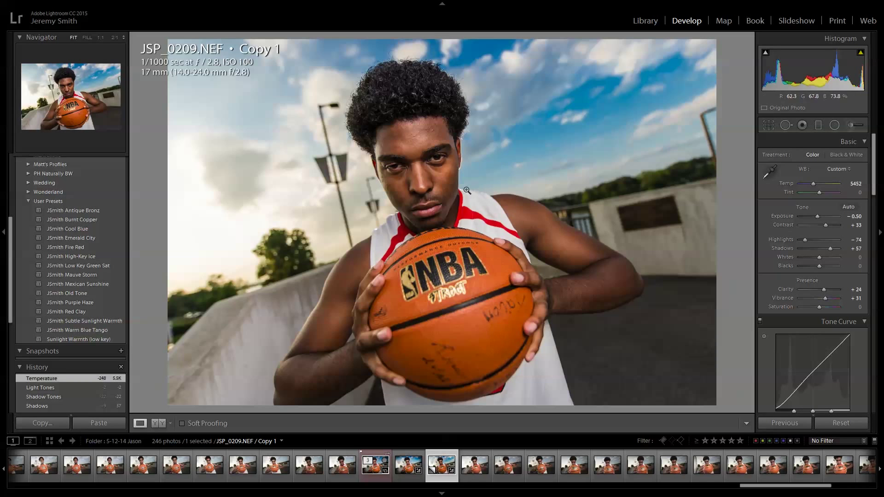
{"action": "left_click", "coordinate": [399, 477]}
{"action": "left_click", "coordinate": [435, 478]}
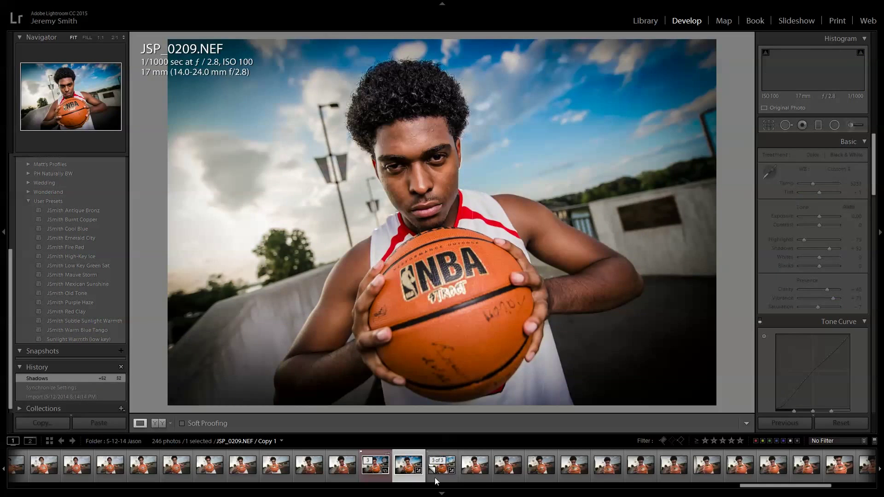
- Shift the skin's hue to Red -1 and Orange -4 with the targeted adjustment, and check before and after through the history
{"action": "scroll", "coordinate": [769, 214], "scroll_direction": "down", "scroll_amount": 5}
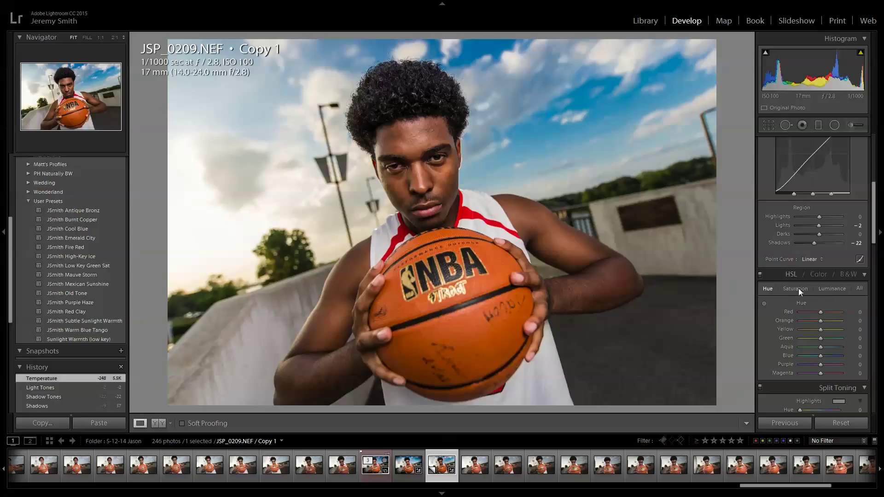
{"action": "left_click", "coordinate": [765, 304]}
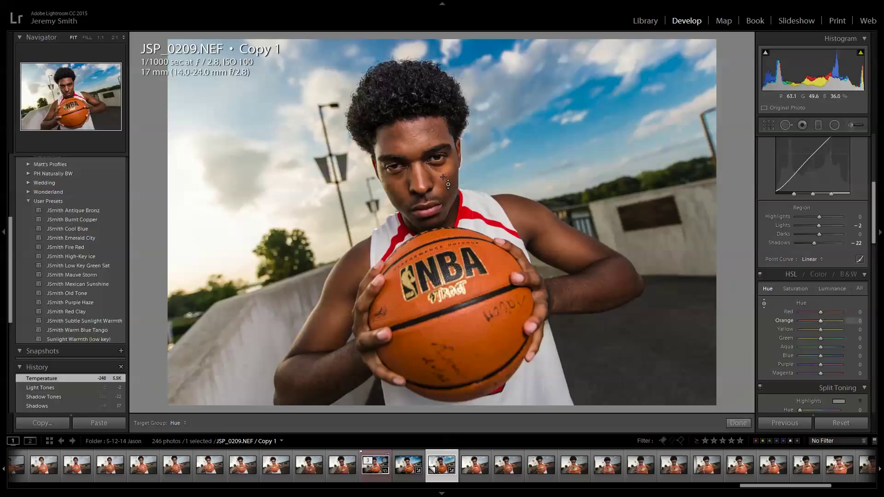
{"action": "mouse_move", "coordinate": [443, 177]}
{"action": "left_mouse_down"}
{"action": "mouse_move", "coordinate": [443, 168]}
{"action": "mouse_move", "coordinate": [443, 176]}
{"action": "left_mouse_up"}
{"action": "left_click", "coordinate": [738, 423]}
{"action": "left_click", "coordinate": [35, 387]}
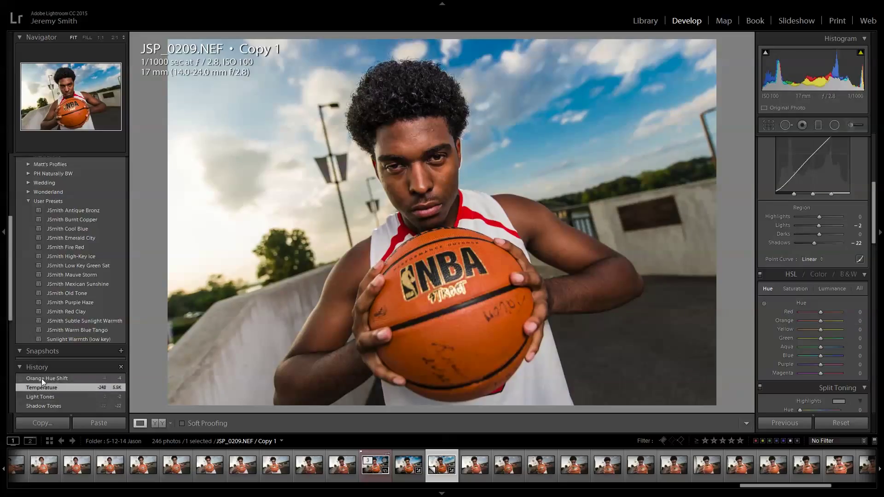
{"action": "left_click", "coordinate": [42, 379]}
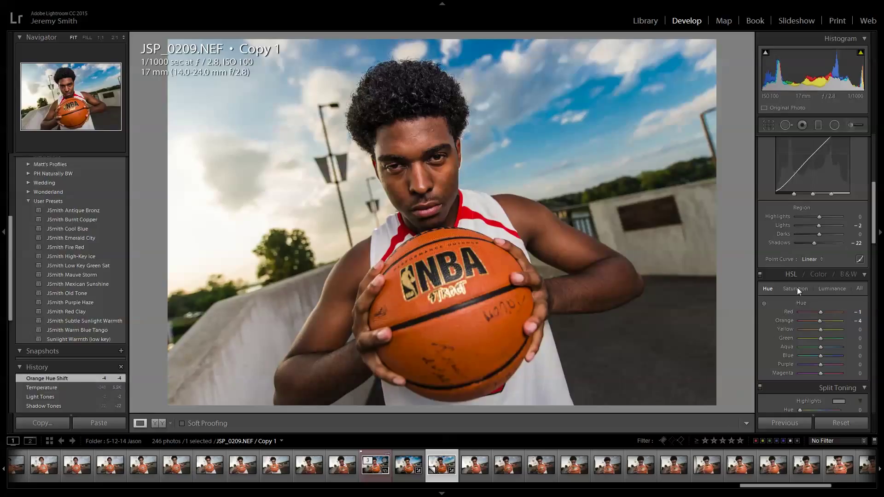
- Brighten the skin with targeted luminance of Red +6 and Orange +15, and compare the copy with the finished version
{"action": "left_click", "coordinate": [832, 289]}
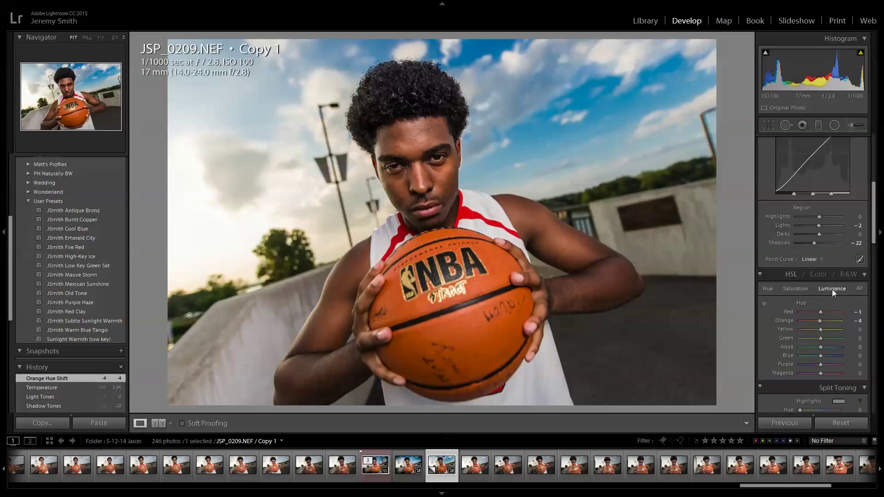
{"action": "left_click", "coordinate": [763, 304]}
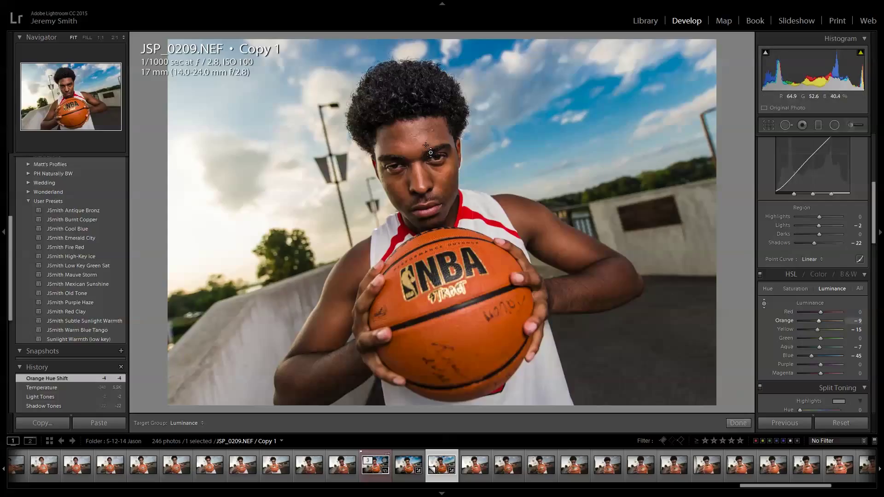
{"action": "left_click_drag", "start_coordinate": [512, 276], "coordinate": [512, 255]}
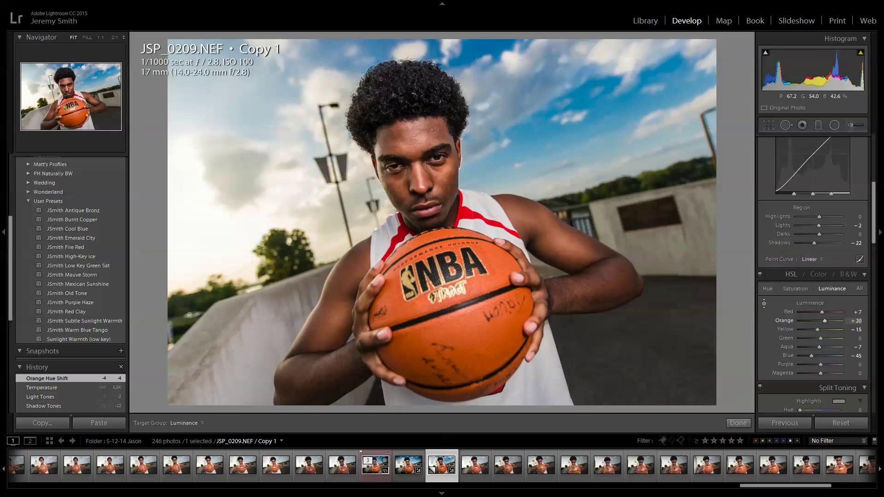
{"action": "left_click", "coordinate": [737, 422]}
{"action": "left_click", "coordinate": [407, 477]}
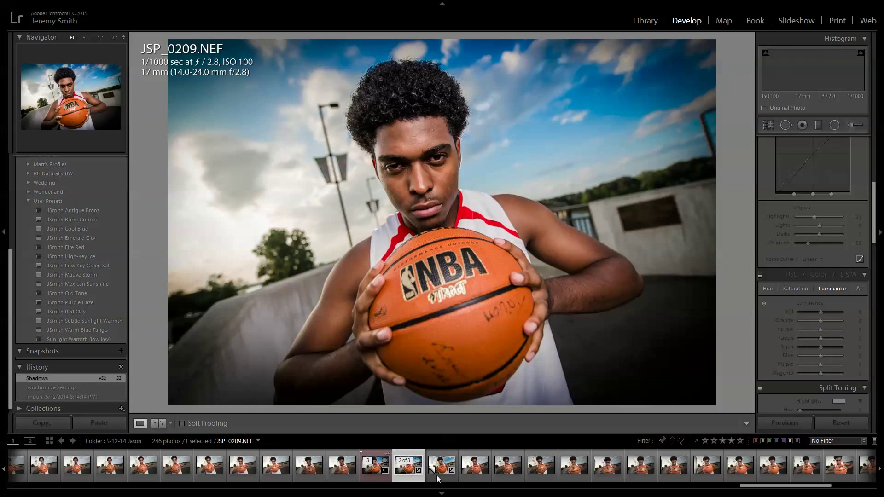
{"action": "left_click", "coordinate": [438, 475]}
{"action": "left_click", "coordinate": [404, 475]}
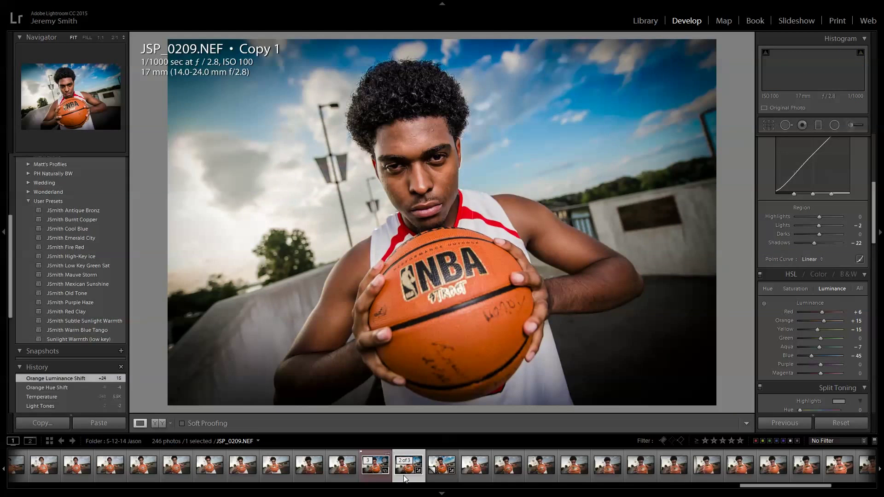
{"action": "left_click", "coordinate": [433, 476]}
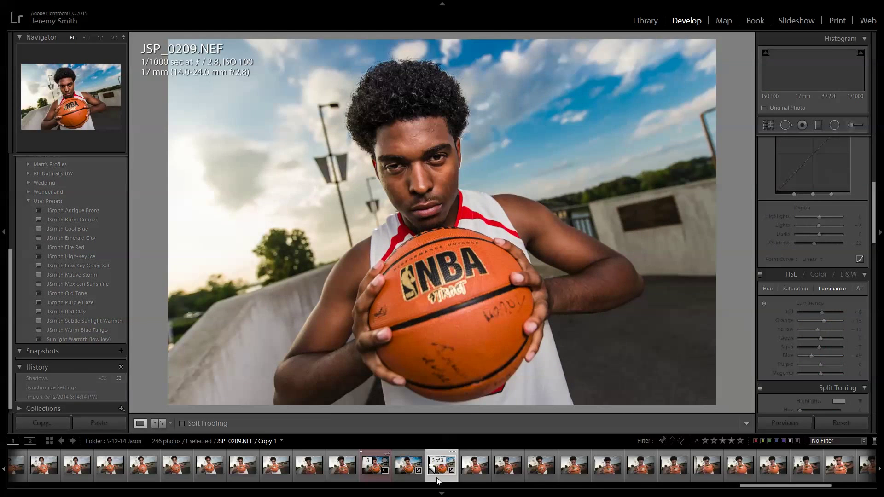
- Add a Highlight Priority post-crop vignette with Amount -43, and compare the copy with the finished version
{"action": "scroll", "coordinate": [796, 249], "scroll_direction": "down", "scroll_amount": 10}
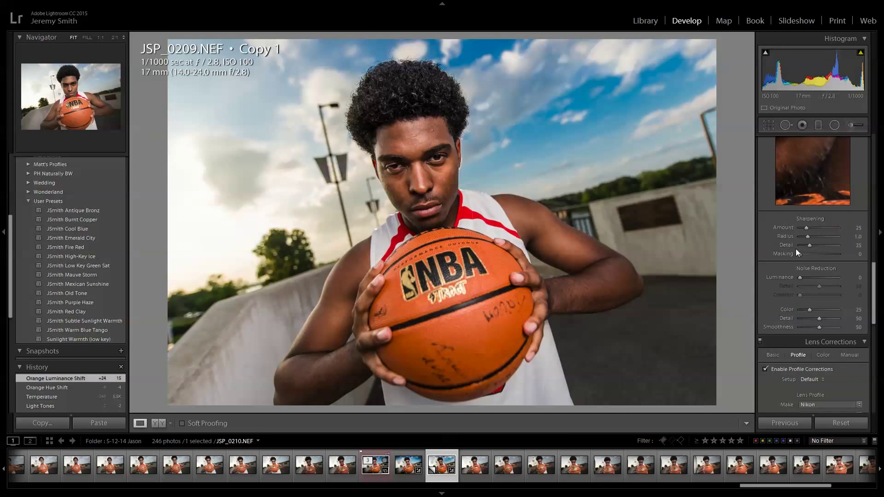
{"action": "scroll", "coordinate": [796, 250], "scroll_direction": "down", "scroll_amount": 2}
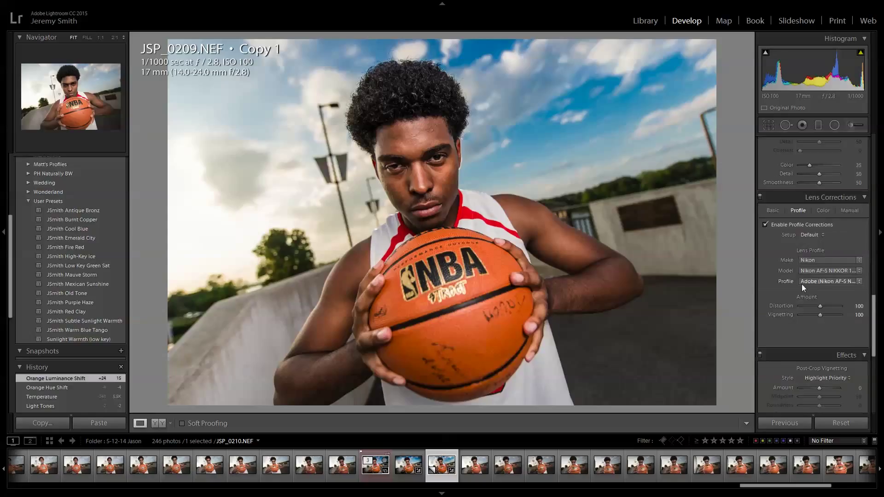
{"action": "scroll", "coordinate": [802, 284], "scroll_direction": "up", "scroll_amount": 4}
{"action": "scroll", "coordinate": [801, 257], "scroll_direction": "down", "scroll_amount": 6}
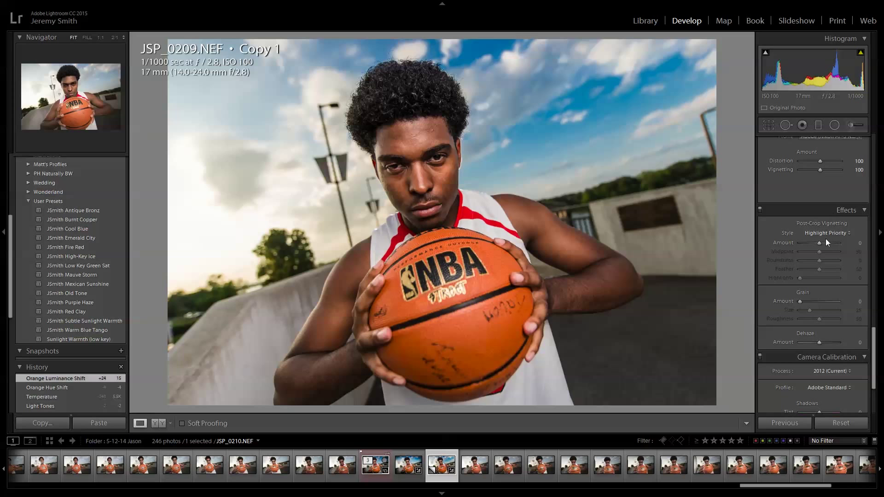
{"action": "left_click_drag", "start_coordinate": [821, 242], "coordinate": [813, 247]}
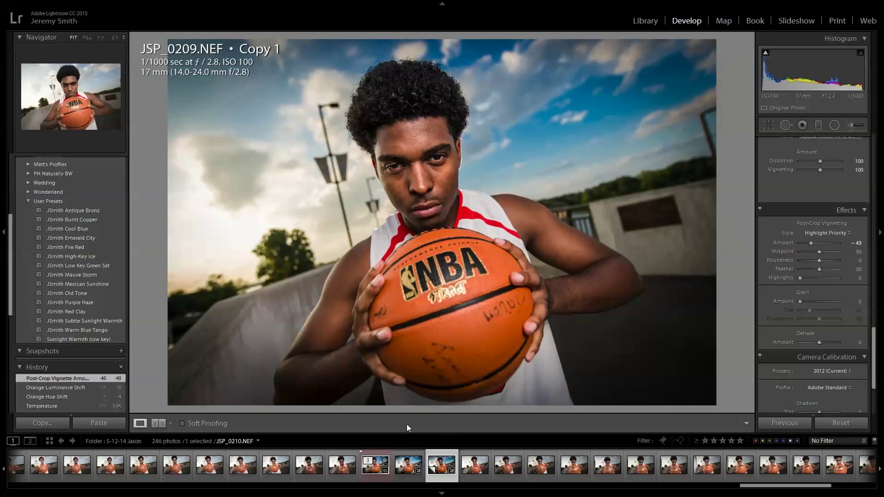
{"action": "left_click", "coordinate": [399, 477]}
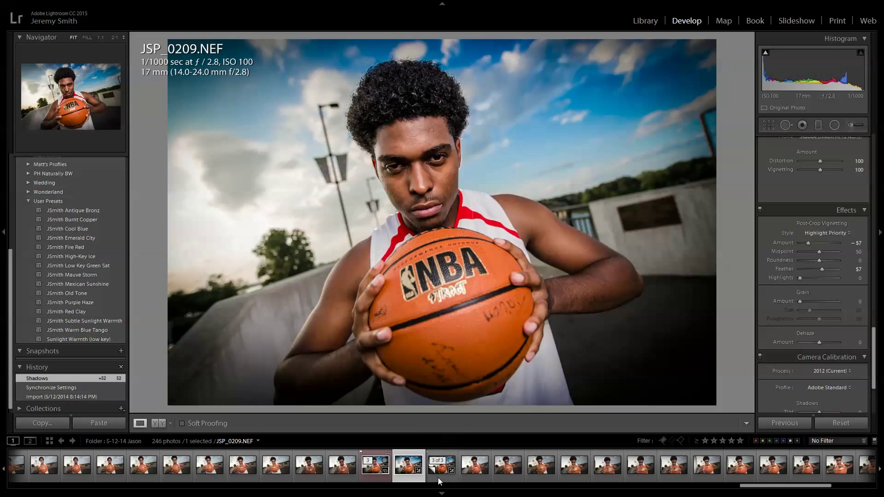
{"action": "left_click", "coordinate": [438, 477]}
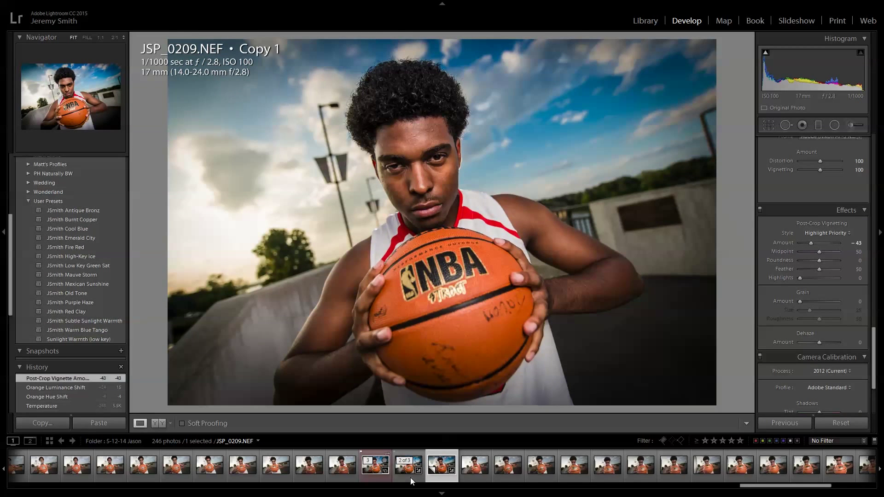
{"action": "left_click", "coordinate": [410, 477]}
{"action": "left_click", "coordinate": [436, 476]}
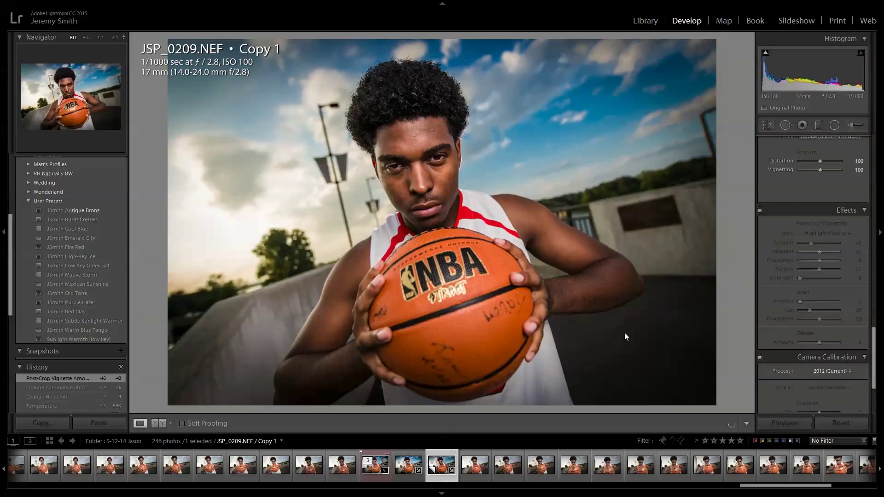
- Cool the copy's white balance further to a Temp of about 5214
{"action": "scroll", "coordinate": [766, 194], "scroll_direction": "up", "scroll_amount": 10}
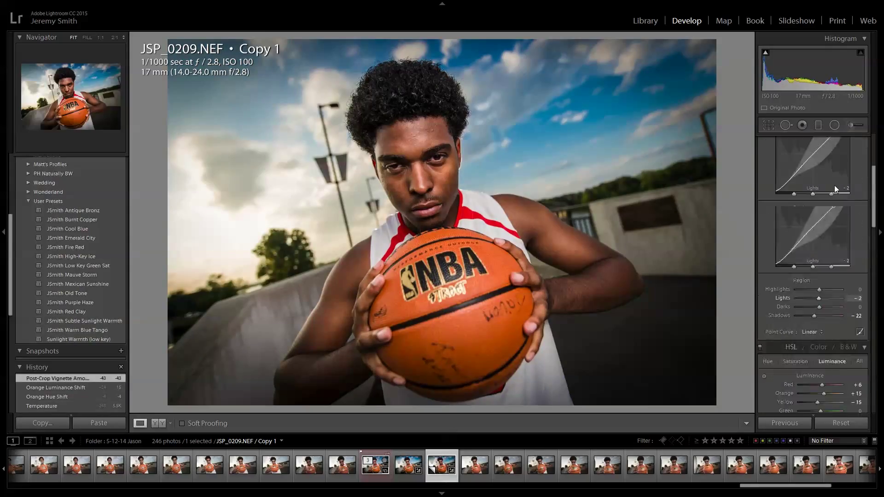
{"action": "scroll", "coordinate": [833, 184], "scroll_direction": "up", "scroll_amount": 5}
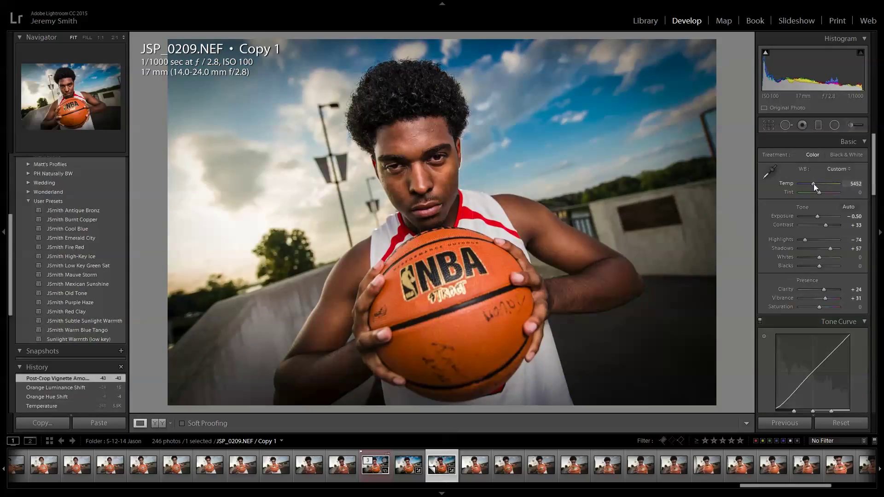
{"action": "left_click_drag", "start_coordinate": [813, 184], "coordinate": [813, 184]}
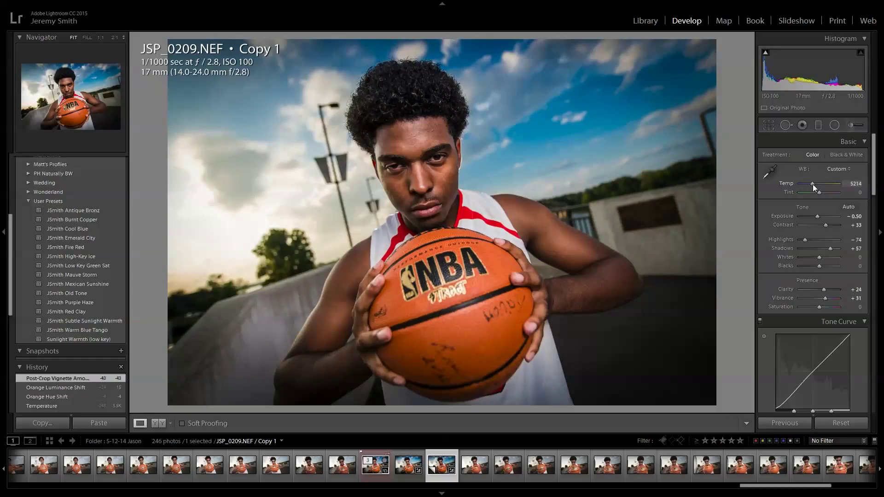
- Compare the copy side by side with the finished JSP_0209-Edit.psd, including the lamp post area up close
{"action": "left_click", "coordinate": [405, 479]}
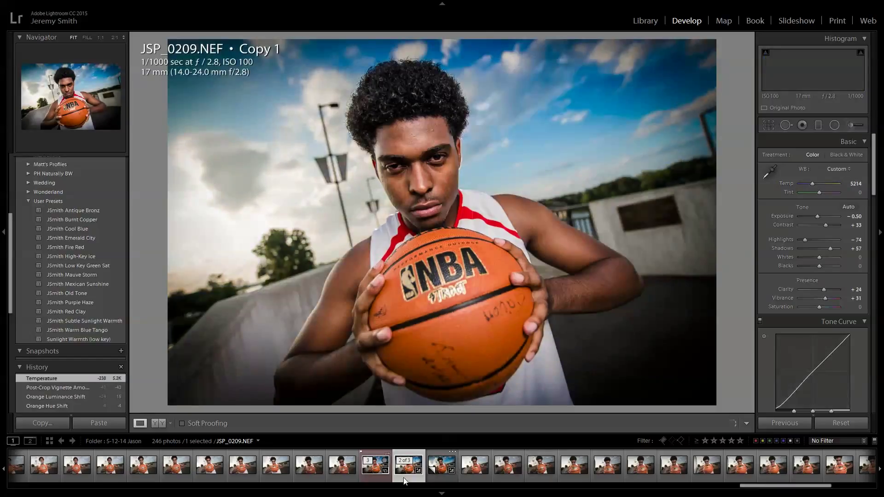
{"action": "left_click", "coordinate": [440, 477]}
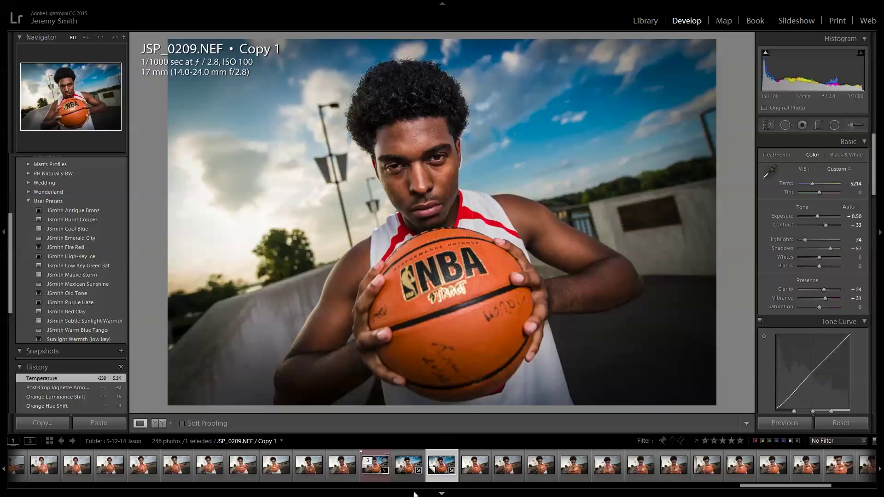
{"action": "left_click", "coordinate": [373, 481], "text": "ctrl"}
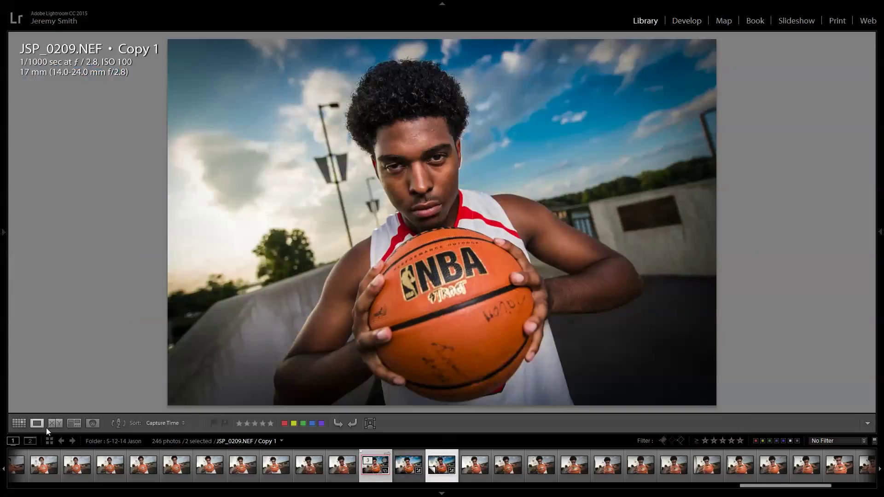
{"action": "left_click", "coordinate": [55, 423]}
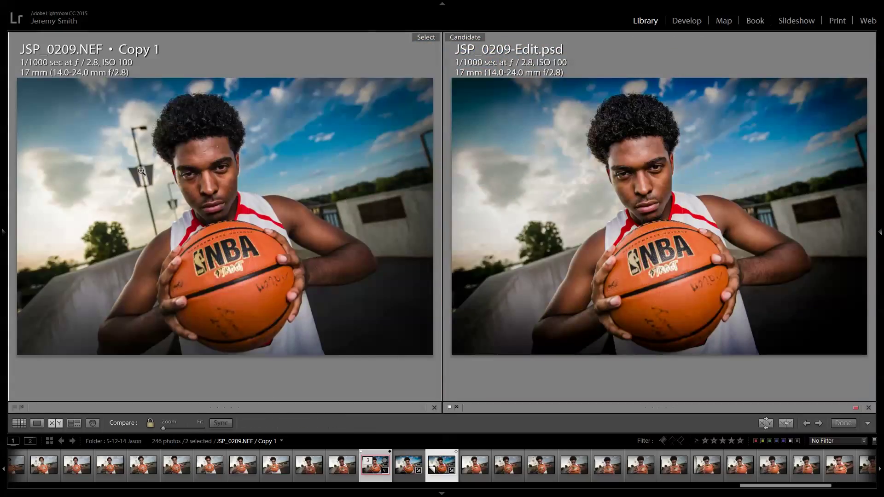
{"action": "left_click", "coordinate": [162, 174]}
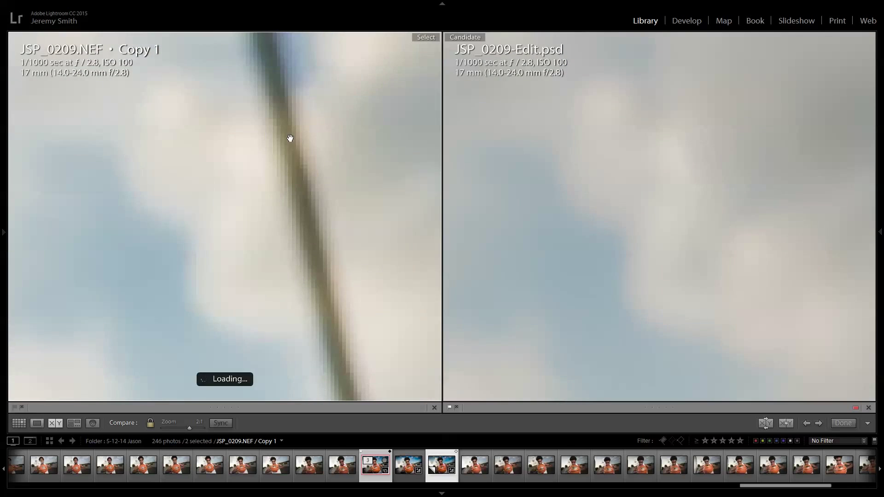
{"action": "left_click_drag", "start_coordinate": [291, 138], "coordinate": [288, 274]}
{"action": "left_click", "coordinate": [305, 217]}
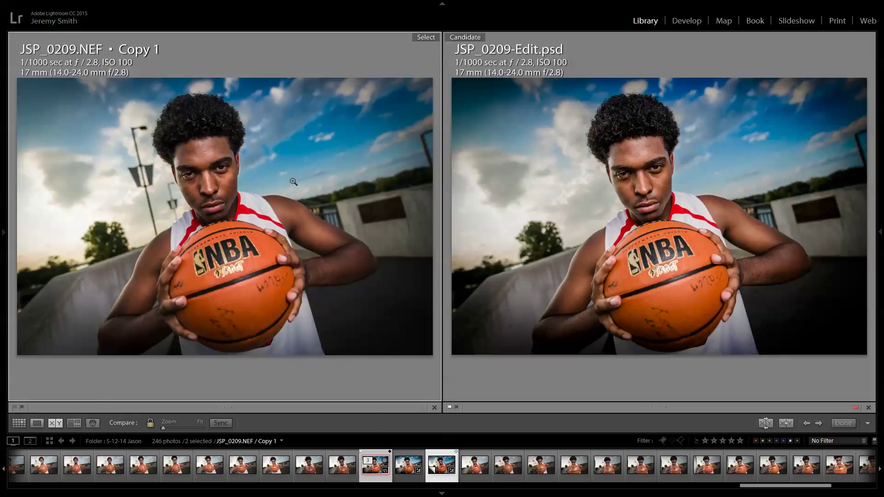
{"action": "left_click", "coordinate": [35, 424]}
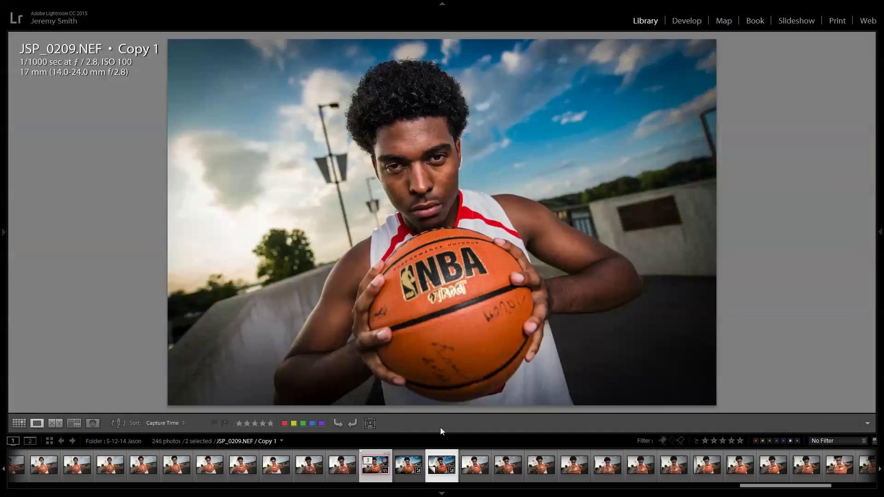
- Open the edited virtual copy of JSP_0209.NEF in Adobe Photoshop CC 2015
{"action": "left_click", "coordinate": [404, 479]}
{"action": "left_click", "coordinate": [437, 479]}
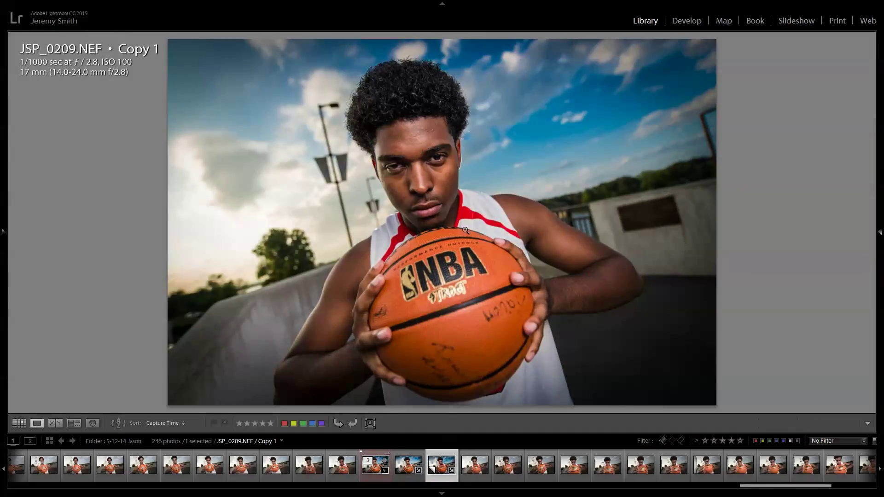
{"action": "right_click", "coordinate": [440, 478]}
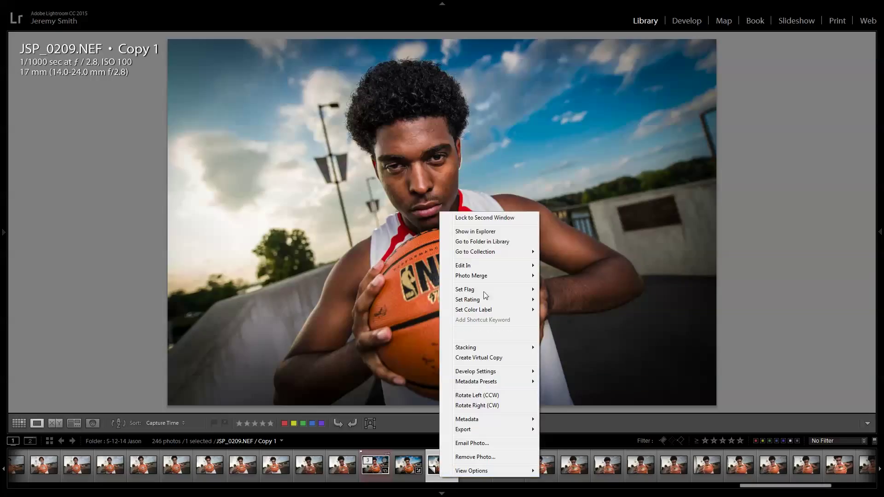
{"action": "mouse_move", "coordinate": [485, 266]}
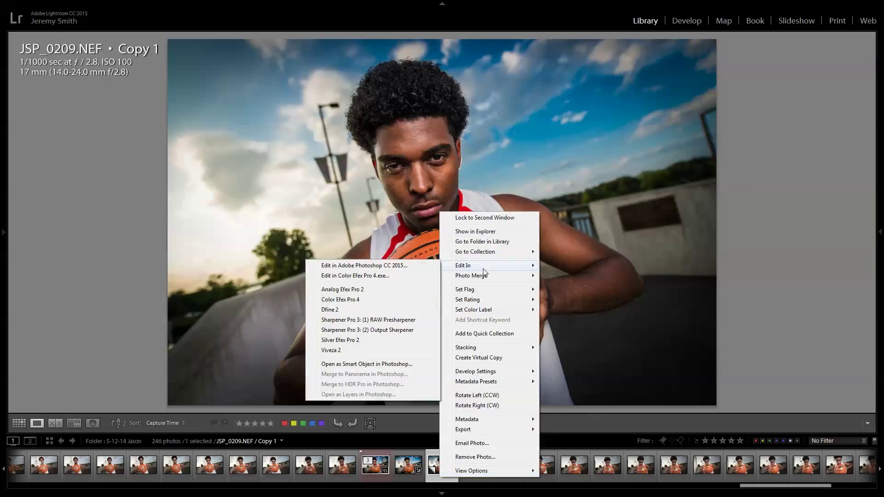
{"action": "left_click", "coordinate": [331, 269]}
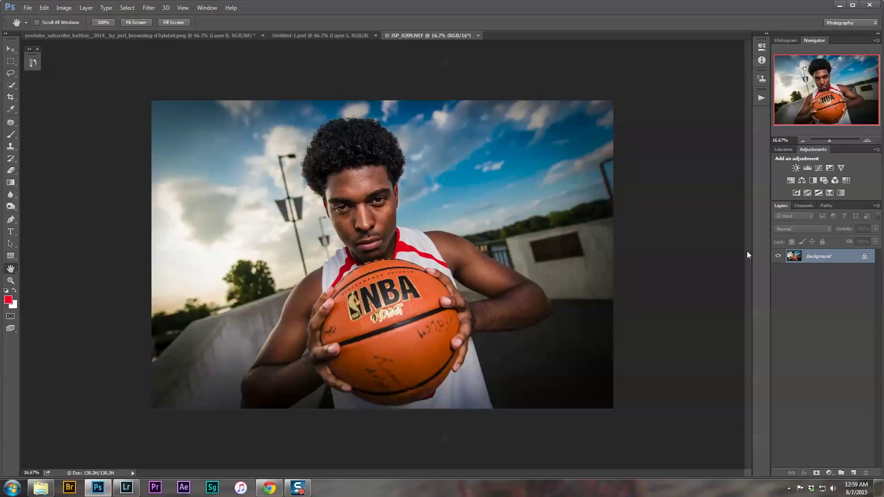
- Duplicate the Background layer and switch to full-screen mode with the menu bar
{"action": "key", "text": "ctrl+j"}
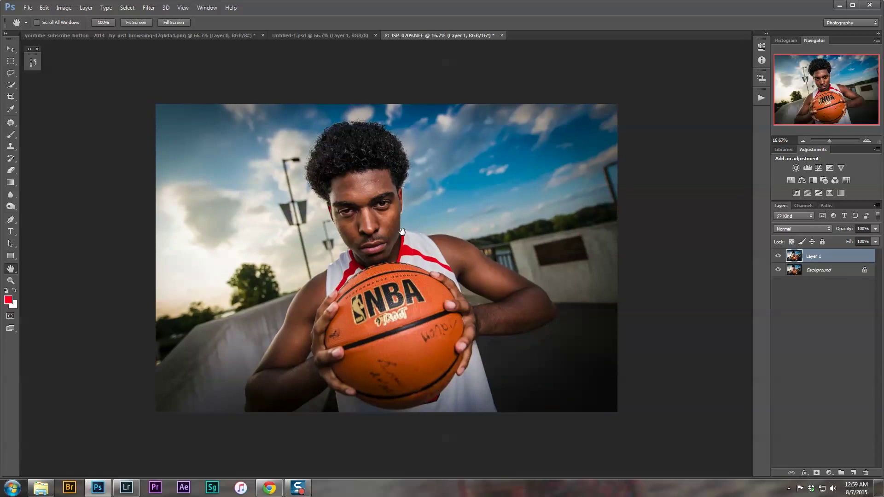
{"action": "key", "text": "f"}
{"action": "left_click_drag", "start_coordinate": [459, 191], "coordinate": [444, 175]}
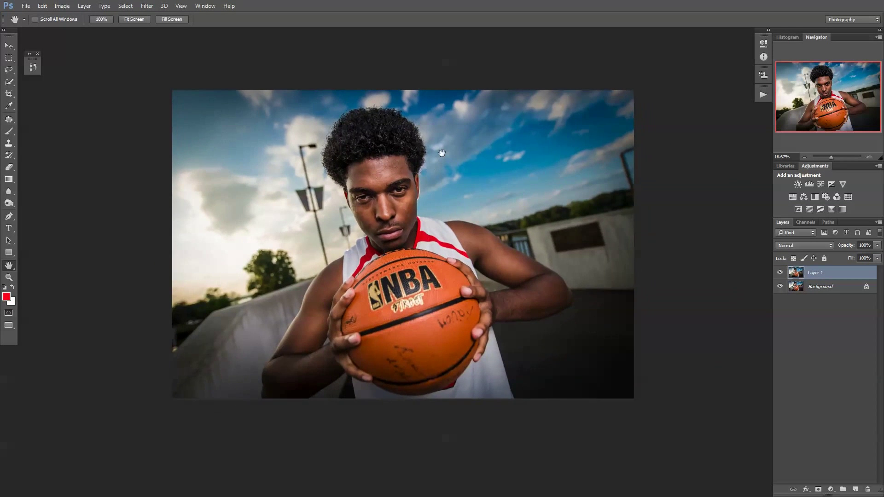
- Try to remove the blemish on the forehead above the eyebrow with a Content-Aware patch
{"action": "scroll", "coordinate": [440, 153], "scroll_direction": "up", "scroll_amount": 3}
{"action": "scroll", "coordinate": [440, 153], "scroll_direction": "up", "scroll_amount": 3}
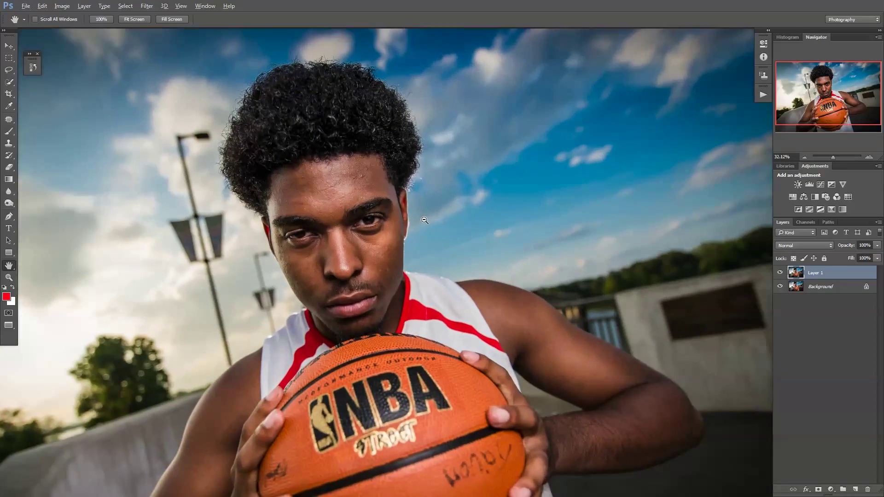
{"action": "scroll", "coordinate": [521, 192], "scroll_direction": "up", "scroll_amount": 5}
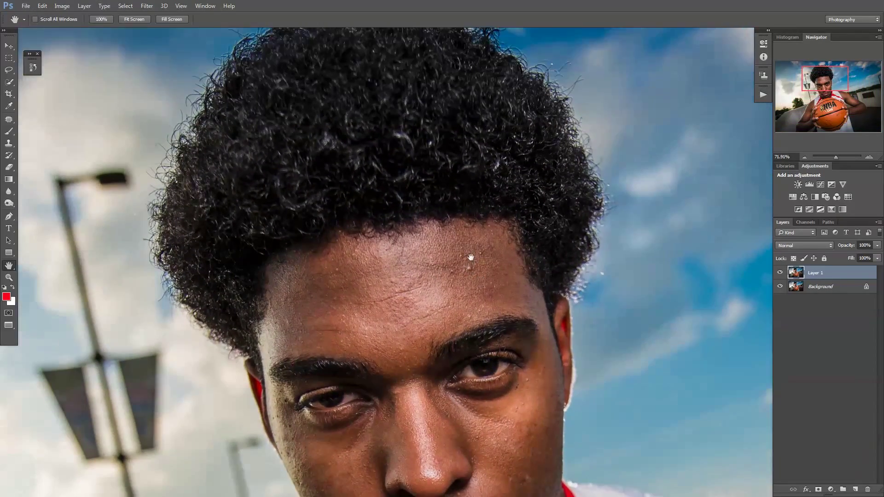
{"action": "left_click_drag", "start_coordinate": [471, 257], "coordinate": [465, 152]}
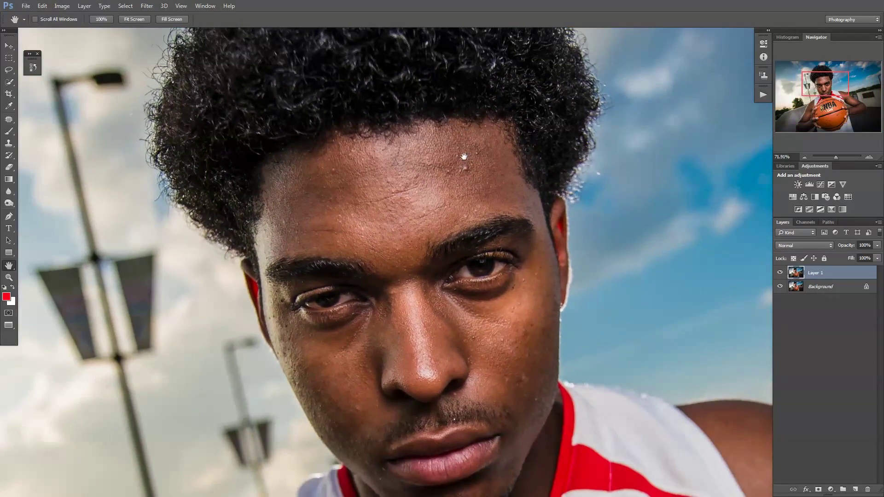
{"action": "scroll", "coordinate": [465, 162], "scroll_direction": "up", "scroll_amount": 2}
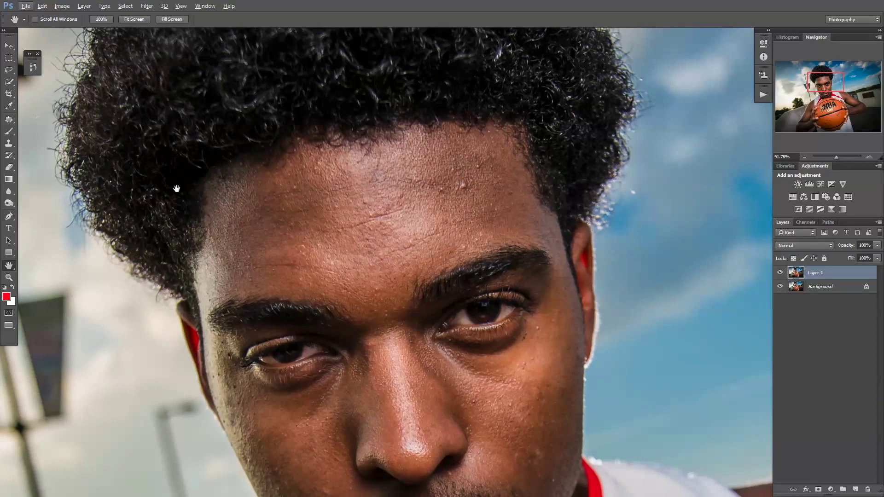
{"action": "left_click_drag", "start_coordinate": [312, 218], "coordinate": [355, 237]}
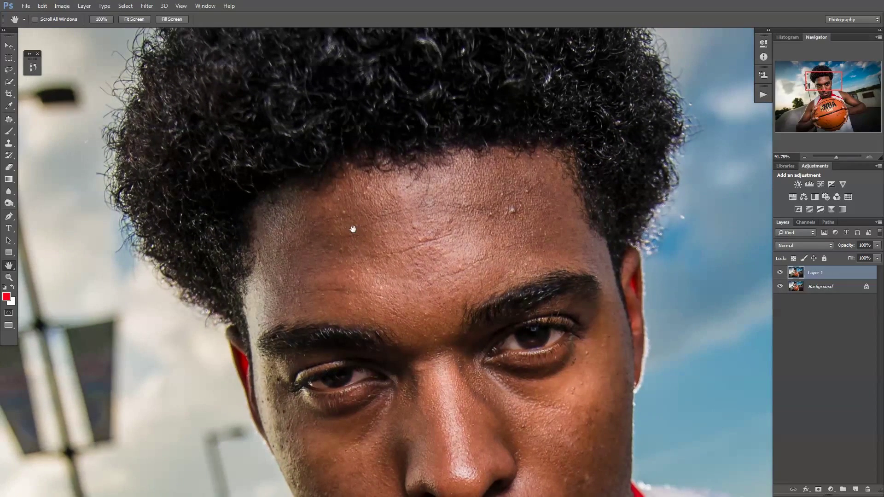
{"action": "key", "text": "j"}
{"action": "scroll", "coordinate": [408, 242], "scroll_direction": "down", "scroll_amount": 5}
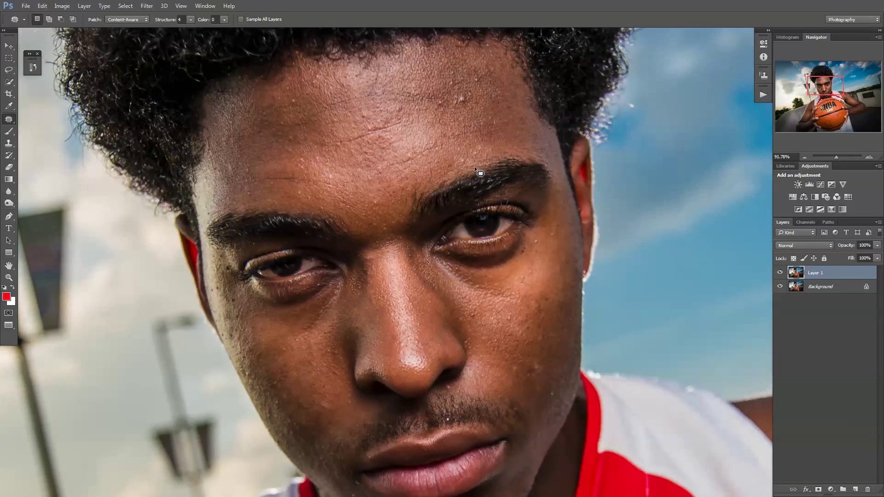
{"action": "scroll", "coordinate": [477, 165], "scroll_direction": "up", "scroll_amount": 3}
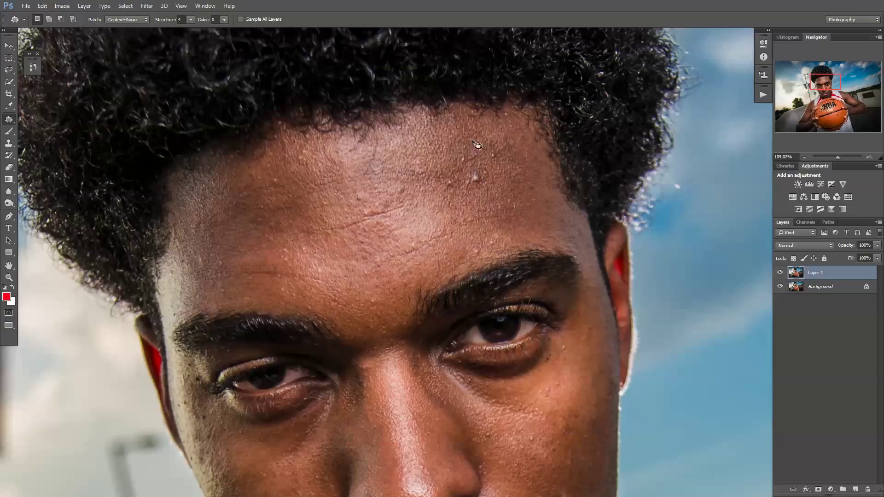
{"action": "mouse_move", "coordinate": [481, 171]}
{"action": "left_mouse_down"}
{"action": "mouse_move", "coordinate": [463, 176]}
{"action": "mouse_move", "coordinate": [484, 182]}
{"action": "mouse_move", "coordinate": [448, 152]}
{"action": "left_mouse_up"}
{"action": "key", "text": "ctrl+d"}
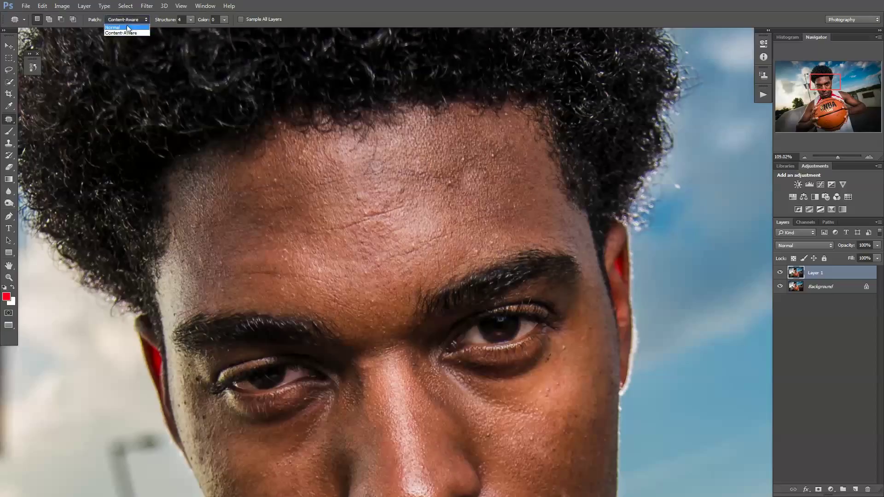
- Set the Patch tool to Normal mode and revert the history to the Layer Via Copy state
{"action": "left_click", "coordinate": [128, 27]}
{"action": "left_click", "coordinate": [35, 69]}
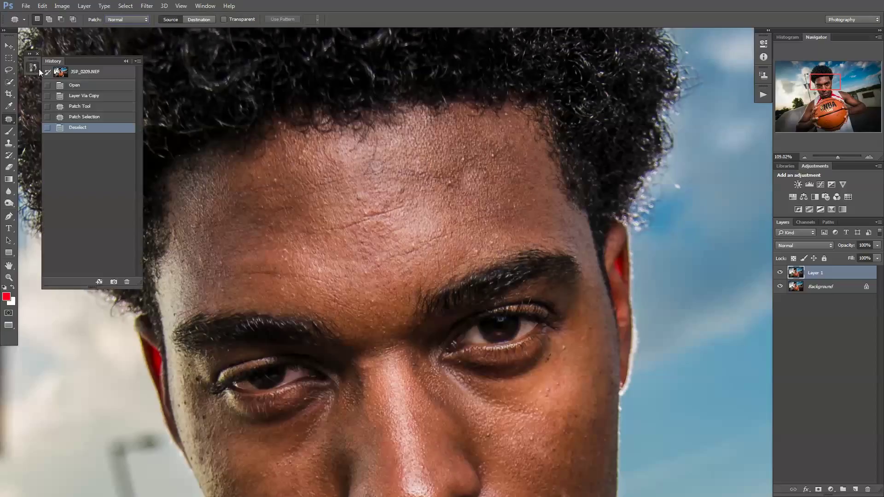
{"action": "left_click", "coordinate": [82, 116]}
{"action": "left_click", "coordinate": [82, 96]}
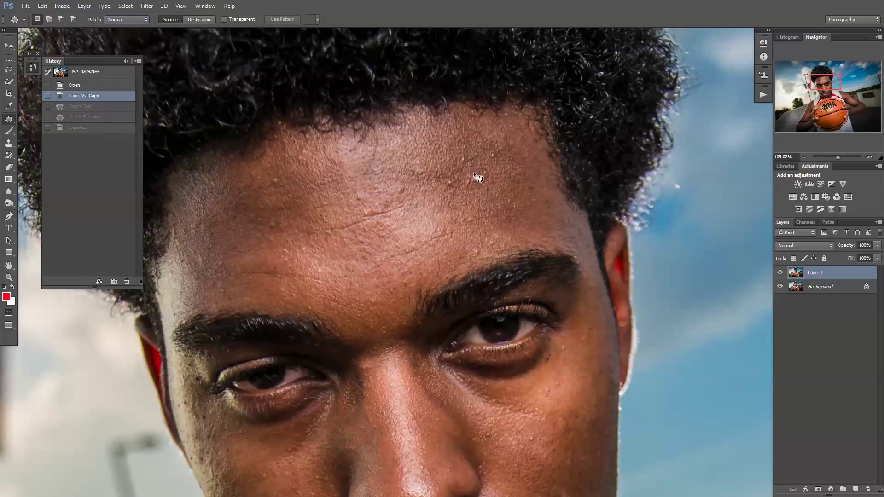
- Patch the forehead blemishes with clean neighbouring skin and deselect
{"action": "mouse_move", "coordinate": [492, 175]}
{"action": "left_mouse_down"}
{"action": "mouse_move", "coordinate": [442, 165]}
{"action": "mouse_move", "coordinate": [450, 160]}
{"action": "mouse_move", "coordinate": [462, 203]}
{"action": "left_mouse_up"}
{"action": "key", "text": "ctrl+d"}
{"action": "key", "text": "ctrl+d"}
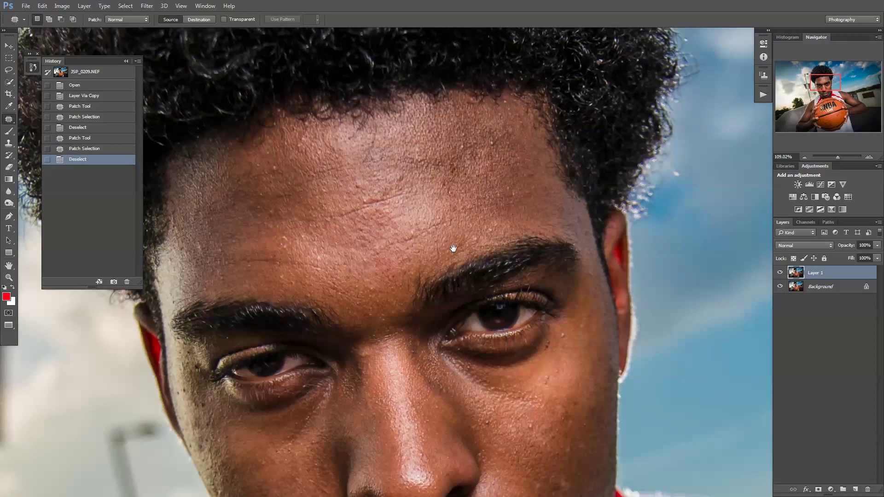
- Patch the small spot in the moustache above the upper lip and deselect
{"action": "left_click_drag", "start_coordinate": [458, 286], "coordinate": [451, 156]}
{"action": "left_click_drag", "start_coordinate": [453, 310], "coordinate": [421, 157]}
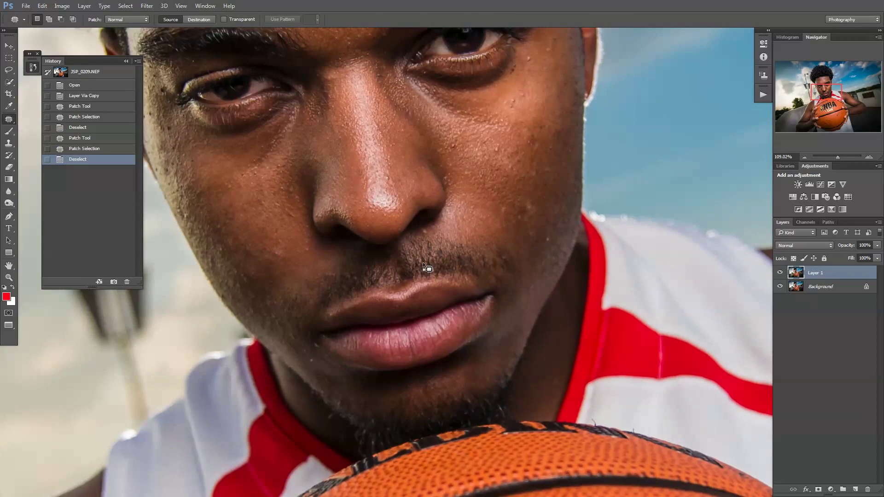
{"action": "mouse_move", "coordinate": [426, 272]}
{"action": "left_mouse_down"}
{"action": "mouse_move", "coordinate": [424, 263]}
{"action": "mouse_move", "coordinate": [427, 272]}
{"action": "mouse_move", "coordinate": [445, 266]}
{"action": "left_mouse_up"}
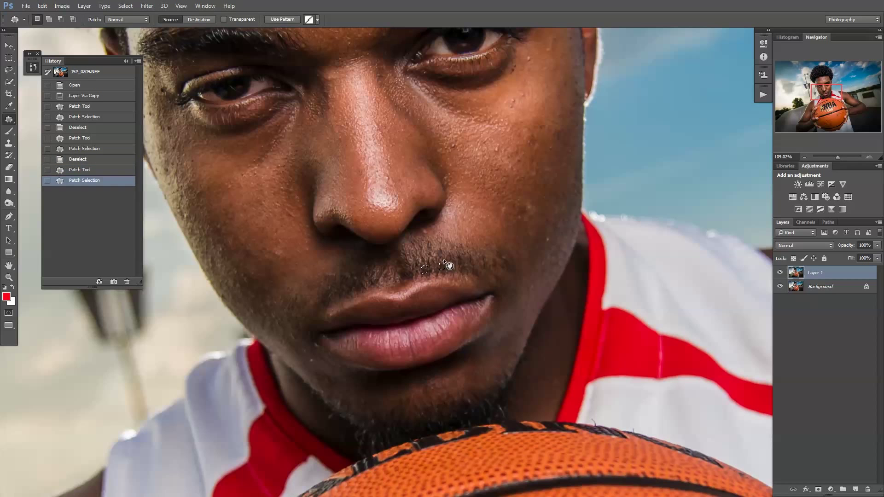
{"action": "key", "text": "ctrl+d"}
- Check the face and hair for remaining blemishes, and duplicate the retouched layer
{"action": "left_click_drag", "start_coordinate": [376, 177], "coordinate": [394, 197]}
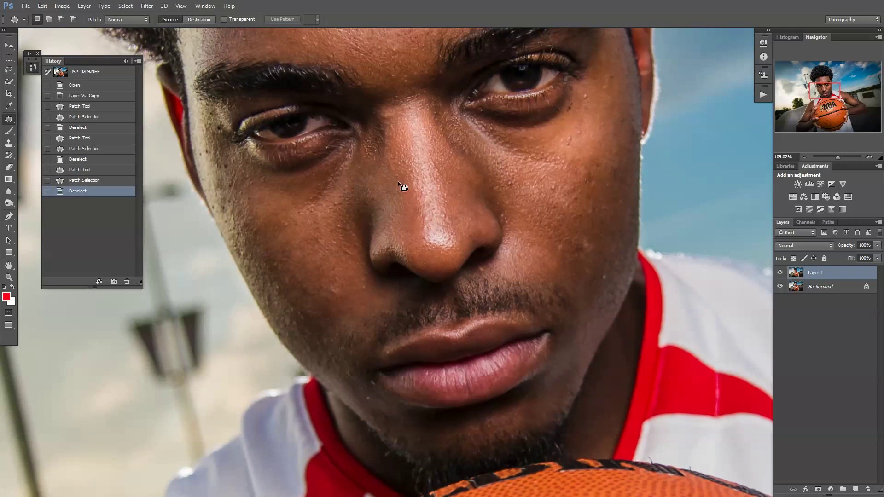
{"action": "left_click_drag", "start_coordinate": [387, 153], "coordinate": [381, 353]}
{"action": "left_click_drag", "start_coordinate": [487, 194], "coordinate": [390, 303]}
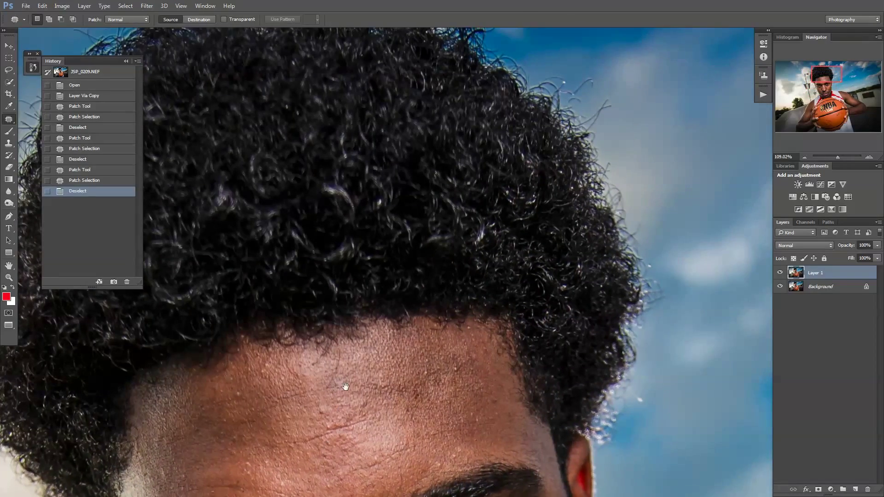
{"action": "left_click_drag", "start_coordinate": [427, 213], "coordinate": [606, 142]}
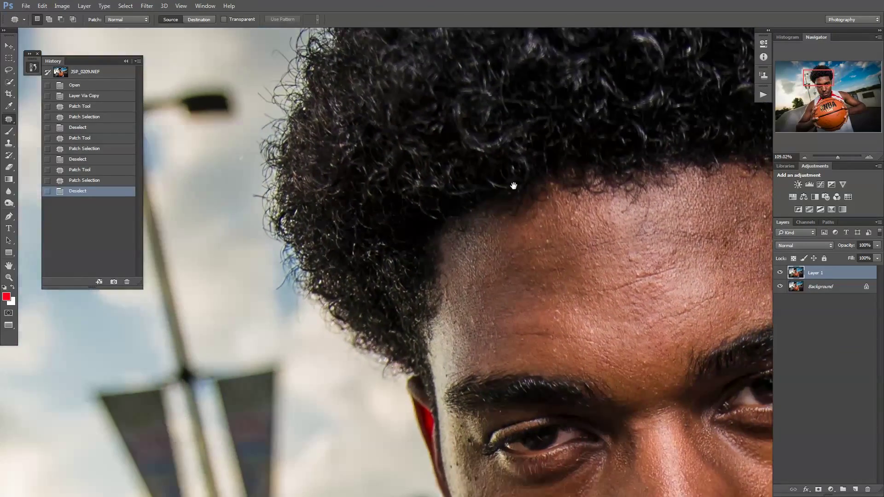
{"action": "scroll", "coordinate": [365, 201], "scroll_direction": "down", "scroll_amount": 8, "text": "alt"}
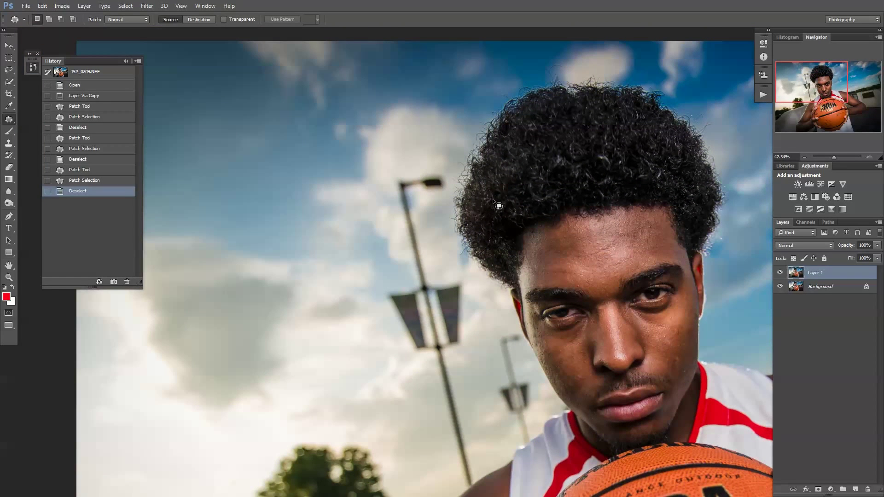
{"action": "key", "text": "ctrl+j"}
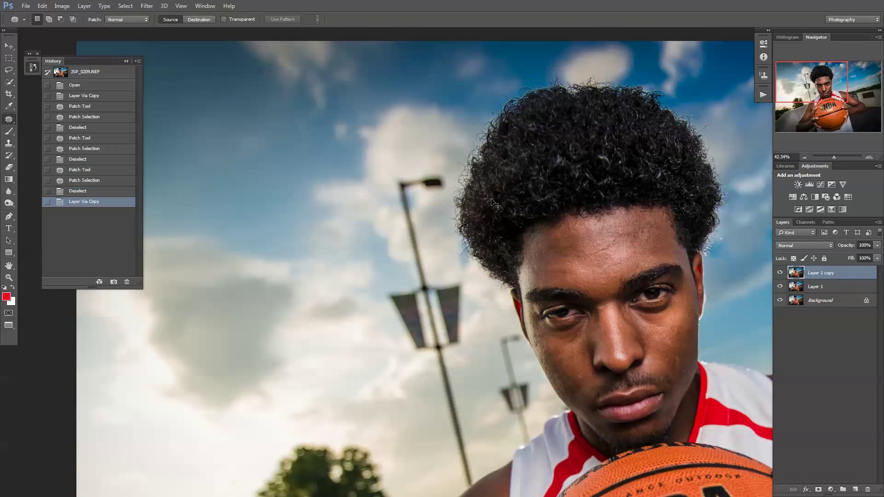
- Patch out a short section of the tall lamp post below its arm with clean cloud and deselect
{"action": "left_click_drag", "start_coordinate": [494, 208], "coordinate": [431, 154]}
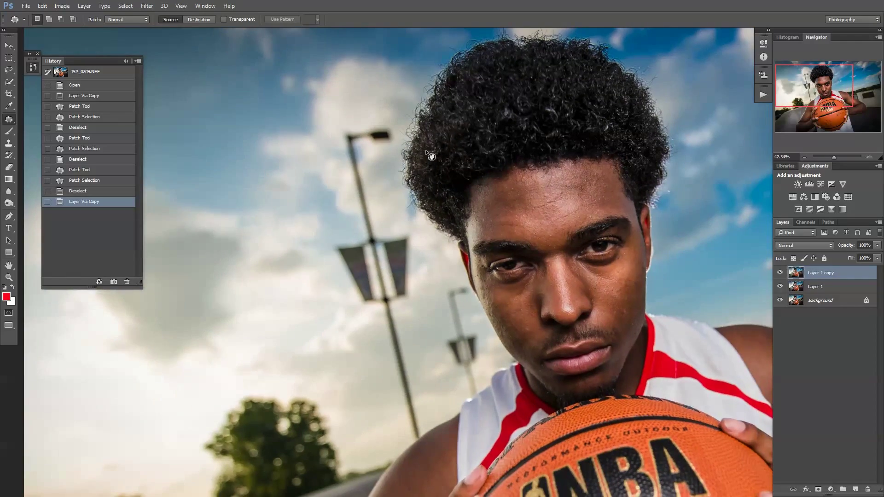
{"action": "scroll", "coordinate": [433, 156], "scroll_direction": "up", "scroll_amount": 6}
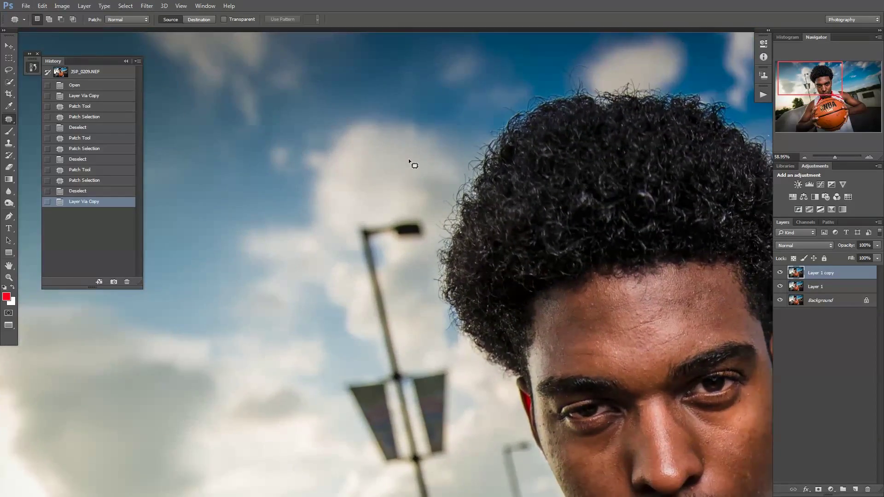
{"action": "scroll", "coordinate": [412, 176], "scroll_direction": "up", "scroll_amount": 2}
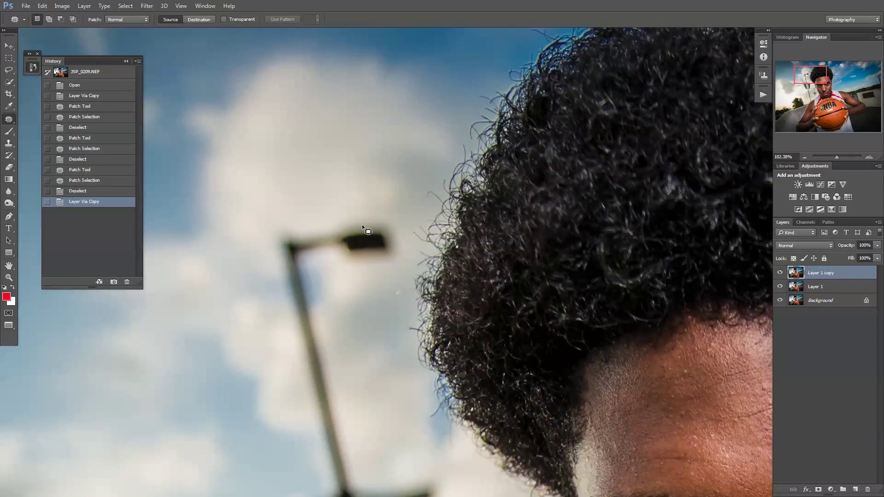
{"action": "scroll", "coordinate": [322, 276], "scroll_direction": "down", "scroll_amount": 5}
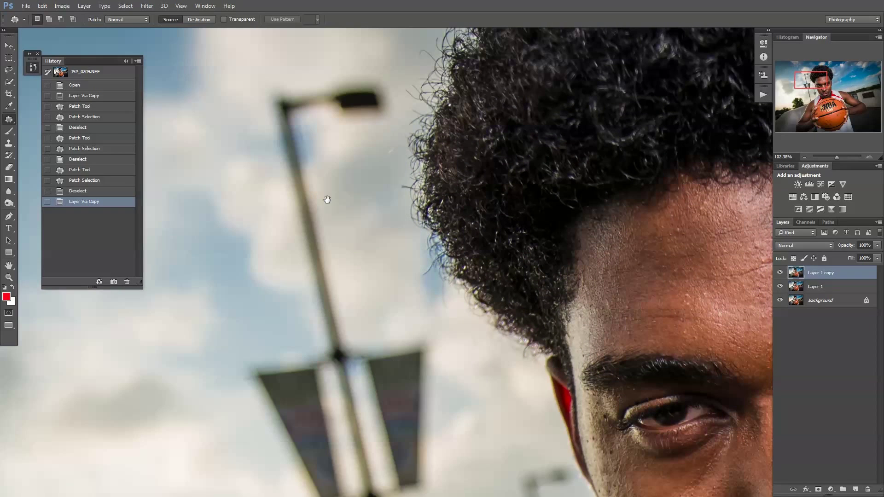
{"action": "mouse_move", "coordinate": [324, 256]}
{"action": "left_mouse_down"}
{"action": "mouse_move", "coordinate": [306, 216]}
{"action": "mouse_move", "coordinate": [361, 294]}
{"action": "mouse_move", "coordinate": [293, 115]}
{"action": "left_mouse_up"}
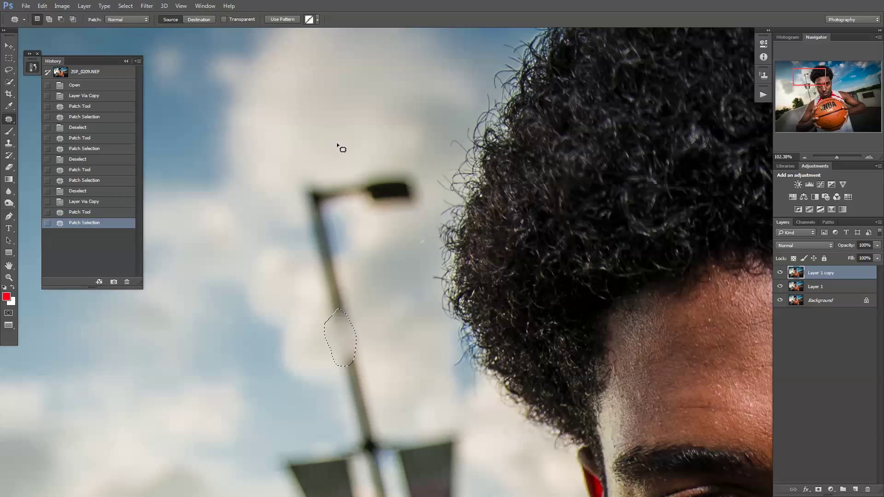
{"action": "key", "text": "ctrl+d"}
- Clone clean cloud over the upper edge of the street lamp's head with the Clone Stamp
{"action": "left_click_drag", "start_coordinate": [371, 306], "coordinate": [353, 258]}
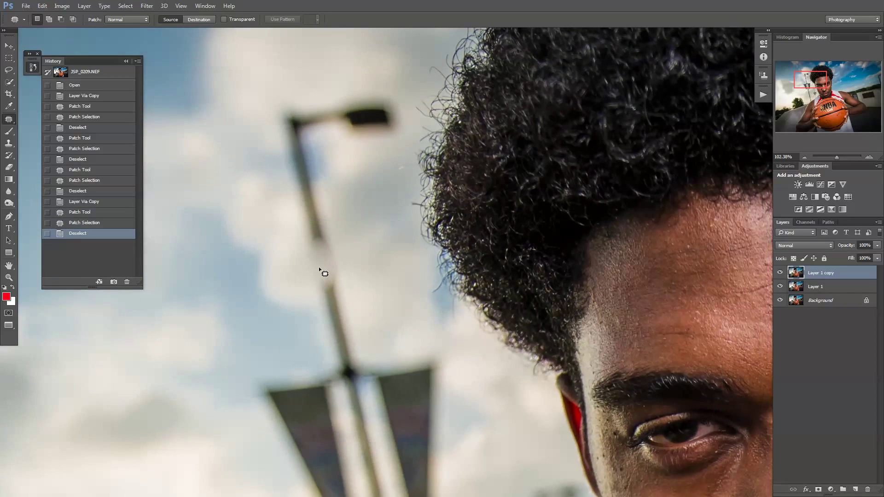
{"action": "left_click_drag", "start_coordinate": [342, 196], "coordinate": [366, 291]}
{"action": "scroll", "coordinate": [368, 233], "scroll_direction": "up", "scroll_amount": 4}
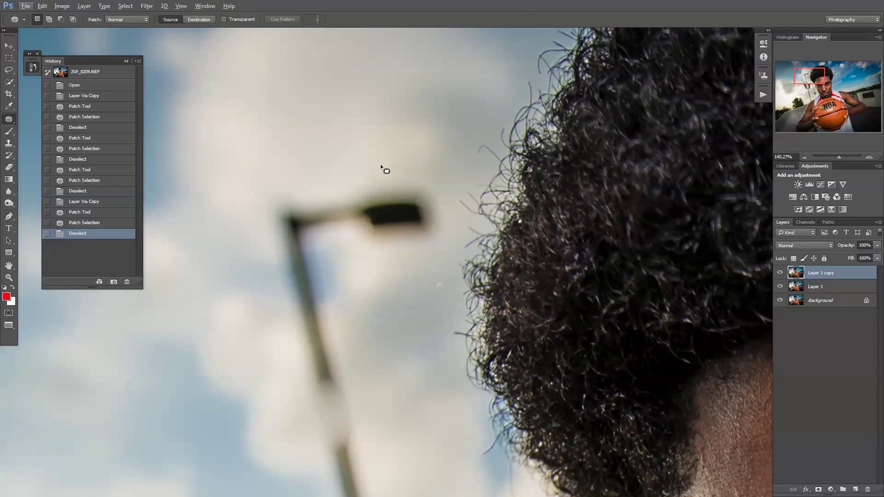
{"action": "left_click_drag", "start_coordinate": [385, 167], "coordinate": [371, 259]}
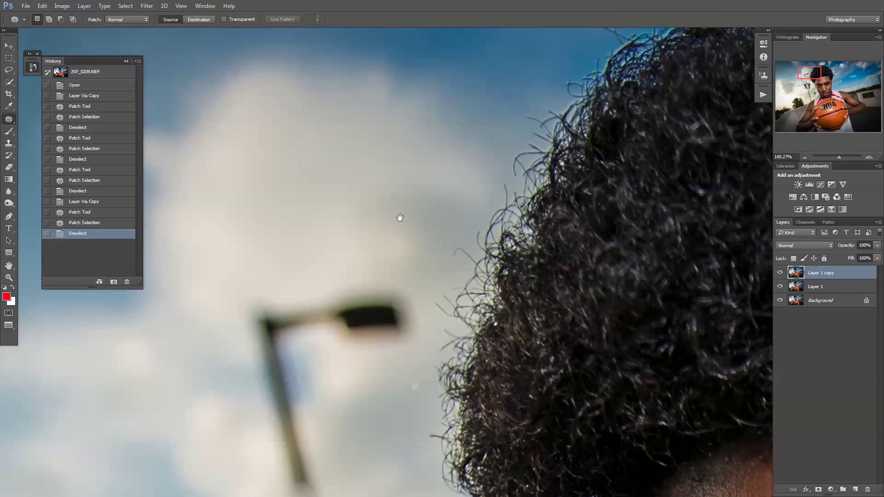
{"action": "left_click_drag", "start_coordinate": [400, 216], "coordinate": [391, 197]}
{"action": "key", "text": "s"}
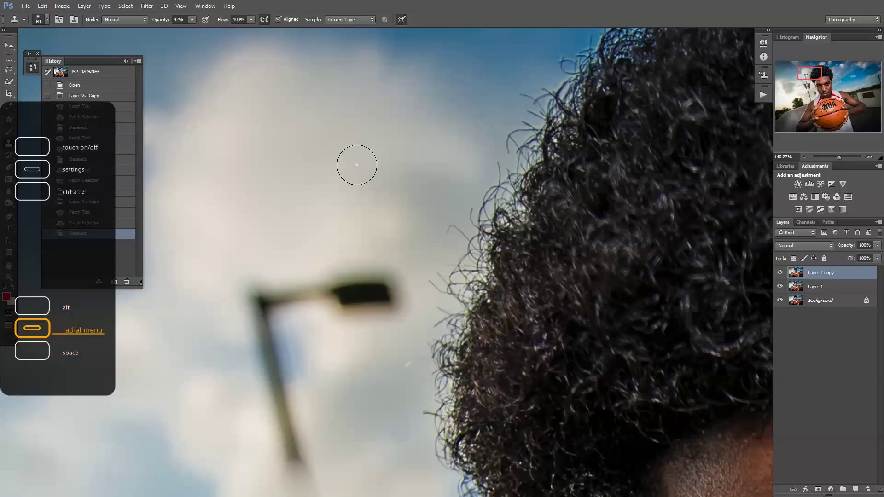
{"action": "key", "text": "alt"}
{"action": "left_click", "coordinate": [359, 205], "text": "alt"}
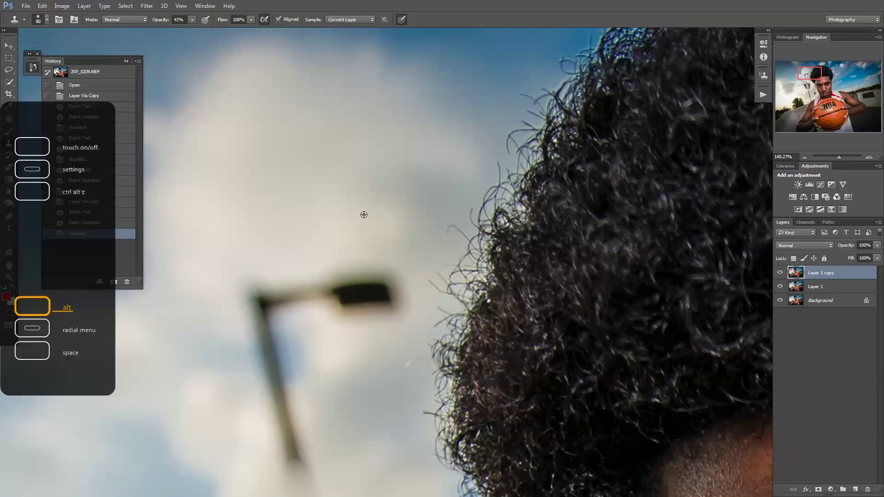
{"action": "key", "text": "alt"}
{"action": "mouse_move", "coordinate": [389, 265]}
{"action": "left_mouse_down"}
{"action": "mouse_move", "coordinate": [382, 285]}
{"action": "mouse_move", "coordinate": [390, 293]}
{"action": "mouse_move", "coordinate": [372, 281]}
{"action": "mouse_move", "coordinate": [391, 288]}
{"action": "mouse_move", "coordinate": [367, 299]}
{"action": "mouse_move", "coordinate": [344, 285]}
{"action": "mouse_move", "coordinate": [337, 295]}
{"action": "mouse_move", "coordinate": [361, 297]}
{"action": "mouse_move", "coordinate": [361, 248]}
{"action": "mouse_move", "coordinate": [331, 263]}
{"action": "mouse_move", "coordinate": [324, 299]}
{"action": "mouse_move", "coordinate": [359, 331]}
{"action": "mouse_move", "coordinate": [410, 323]}
{"action": "mouse_move", "coordinate": [423, 302]}
{"action": "mouse_move", "coordinate": [393, 240]}
{"action": "left_mouse_up"}
- Patch the street lamp's head and its horizontal arm with clean cloud, deselecting after each patch
{"action": "key", "text": "j"}
{"action": "left_click_drag", "start_coordinate": [399, 284], "coordinate": [357, 158]}
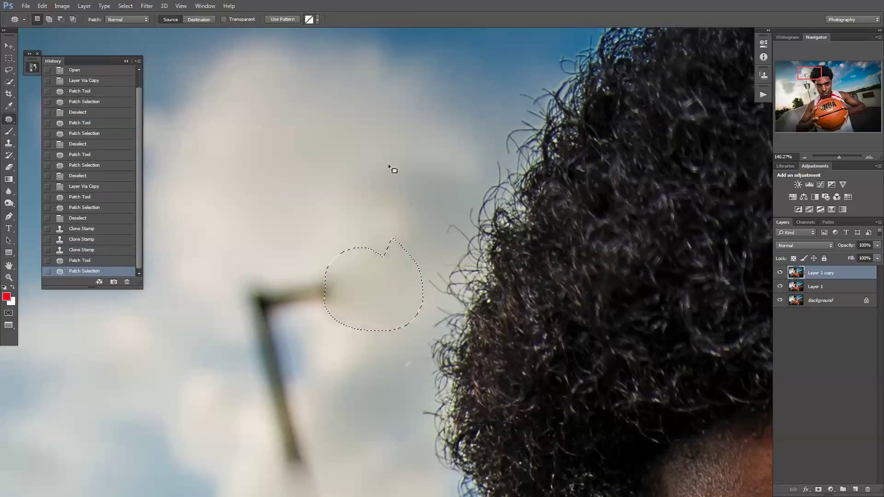
{"action": "key", "text": "ctrl+d"}
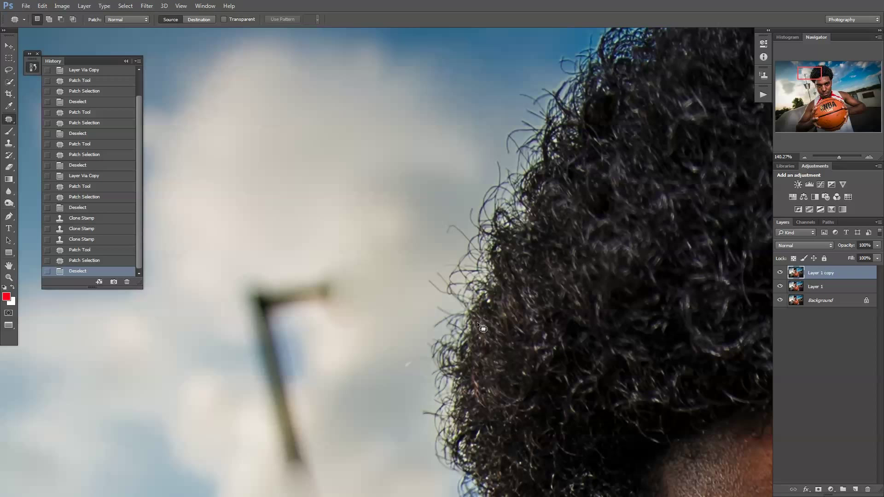
{"action": "scroll", "coordinate": [352, 246], "scroll_direction": "left", "scroll_amount": 3}
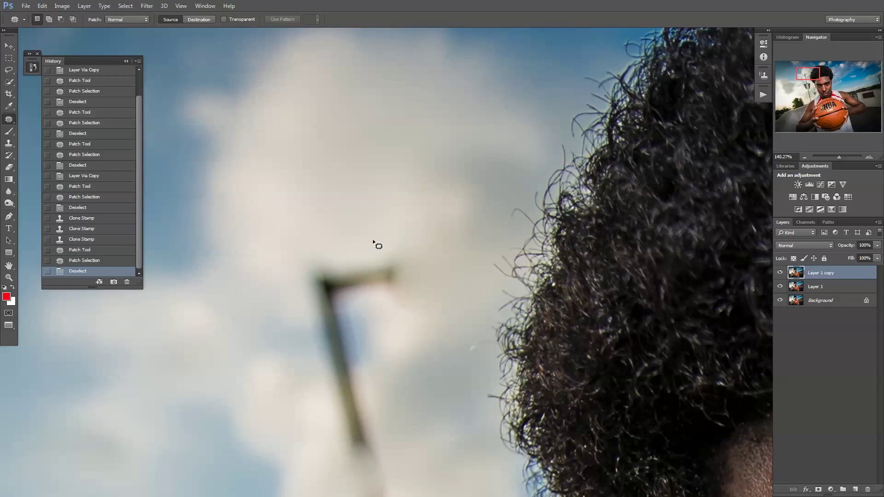
{"action": "mouse_move", "coordinate": [289, 277]}
{"action": "left_mouse_down"}
{"action": "mouse_move", "coordinate": [336, 298]}
{"action": "mouse_move", "coordinate": [373, 300]}
{"action": "left_mouse_up"}
{"action": "left_click_drag", "start_coordinate": [427, 294], "coordinate": [417, 237]}
{"action": "left_click_drag", "start_coordinate": [396, 267], "coordinate": [391, 157]}
{"action": "key", "text": "ctrl+d"}
- Patch the upper section of the lamp post with the cloud above it and deselect
{"action": "scroll", "coordinate": [438, 225], "scroll_direction": "down", "scroll_amount": 2}
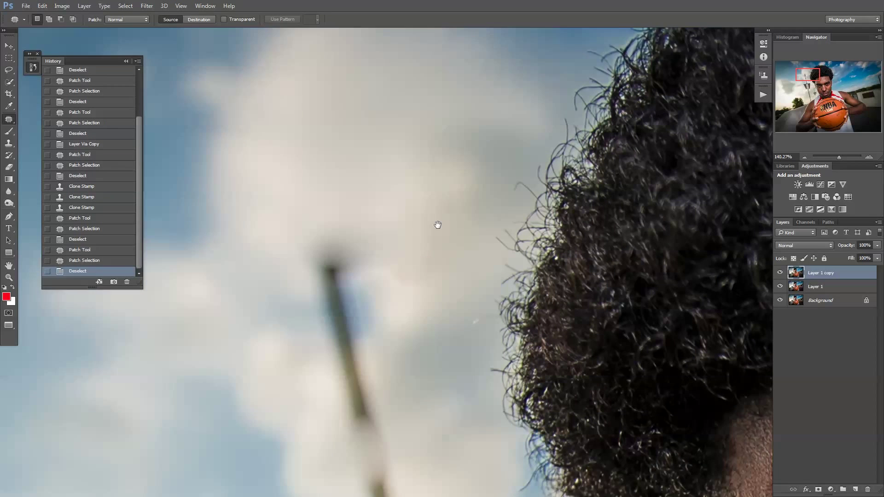
{"action": "scroll", "coordinate": [438, 224], "scroll_direction": "down", "scroll_amount": 2}
{"action": "mouse_move", "coordinate": [345, 189]}
{"action": "left_mouse_down"}
{"action": "mouse_move", "coordinate": [305, 207]}
{"action": "mouse_move", "coordinate": [319, 305]}
{"action": "mouse_move", "coordinate": [343, 342]}
{"action": "left_mouse_up"}
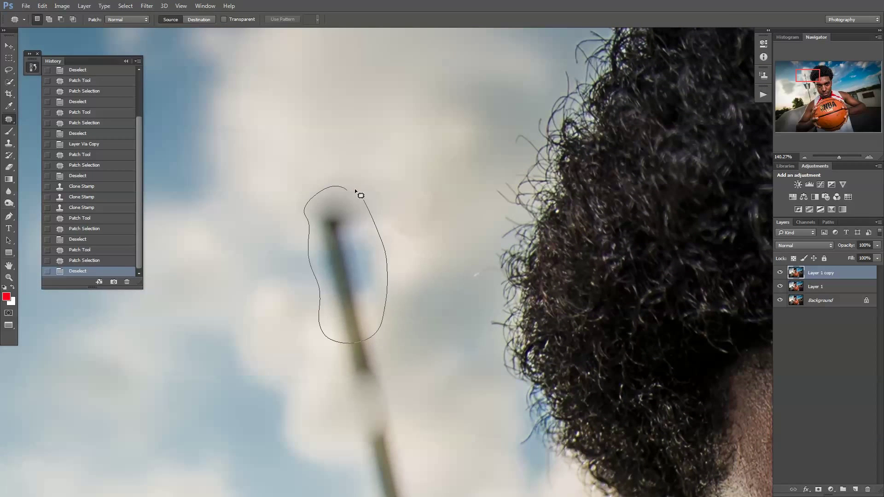
{"action": "left_click_drag", "start_coordinate": [354, 189], "coordinate": [346, 189]}
{"action": "left_click_drag", "start_coordinate": [349, 219], "coordinate": [317, 116]}
{"action": "key", "text": "ctrl+d"}
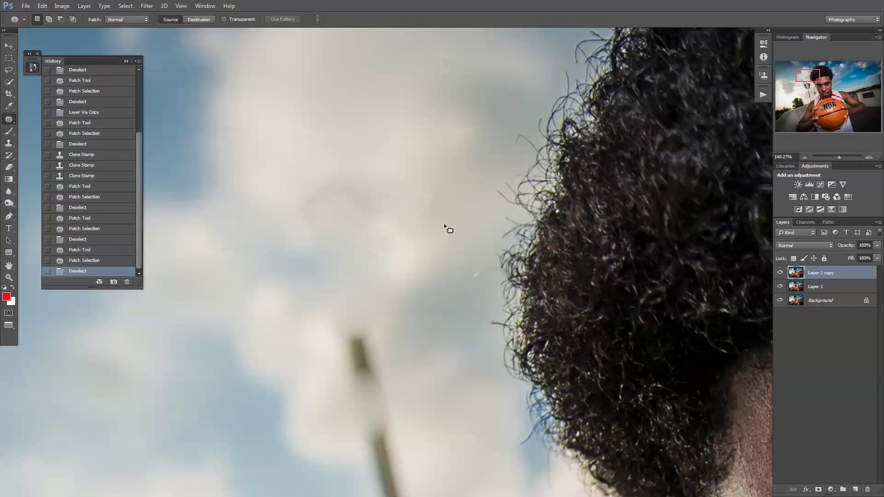
- Patch the leftover smudges in the cloud around the removed lamp top and deselect
{"action": "mouse_move", "coordinate": [291, 214]}
{"action": "left_mouse_down"}
{"action": "mouse_move", "coordinate": [391, 229]}
{"action": "mouse_move", "coordinate": [364, 201]}
{"action": "mouse_move", "coordinate": [379, 122]}
{"action": "left_mouse_up"}
{"action": "key", "text": "ctrl+d"}
{"action": "mouse_move", "coordinate": [417, 216]}
{"action": "left_mouse_down"}
{"action": "mouse_move", "coordinate": [367, 250]}
{"action": "mouse_move", "coordinate": [419, 231]}
{"action": "mouse_move", "coordinate": [401, 122]}
{"action": "left_mouse_up"}
{"action": "key", "text": "ctrl+d"}
- Patch out the isolated post stub above the banners, smooth the nearby cloud with another patch, and deselect
{"action": "scroll", "coordinate": [428, 235], "scroll_direction": "down", "scroll_amount": 3}
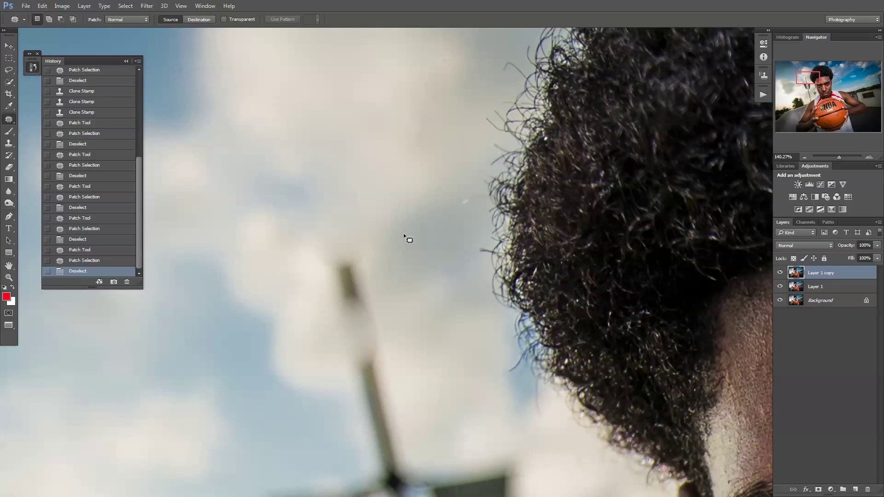
{"action": "left_click_drag", "start_coordinate": [379, 277], "coordinate": [354, 126]}
{"action": "key", "text": "ctrl+d"}
{"action": "scroll", "coordinate": [460, 240], "scroll_direction": "up", "scroll_amount": 2}
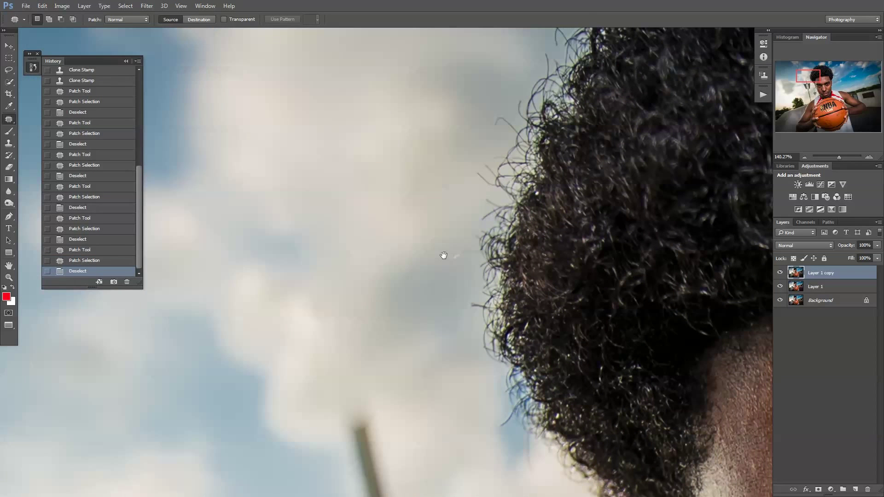
{"action": "scroll", "coordinate": [359, 244], "scroll_direction": "down", "scroll_amount": 3}
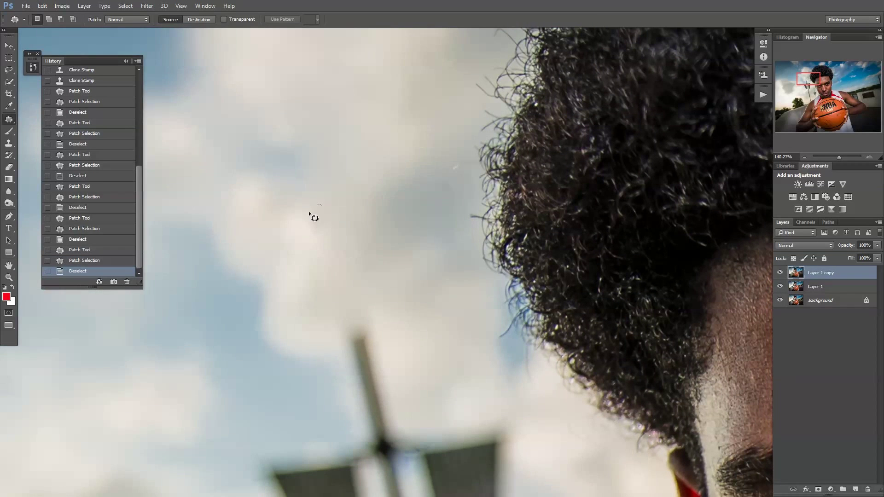
{"action": "mouse_move", "coordinate": [309, 211]}
{"action": "left_mouse_down"}
{"action": "mouse_move", "coordinate": [332, 223]}
{"action": "mouse_move", "coordinate": [320, 205]}
{"action": "left_mouse_up"}
{"action": "left_click_drag", "start_coordinate": [327, 248], "coordinate": [359, 255]}
{"action": "key", "text": "ctrl+d"}
- Compare the whole image with and without the lamp removal by toggling the visibility of Layer 1 copy
{"action": "left_click_drag", "start_coordinate": [841, 157], "coordinate": [832, 157]}
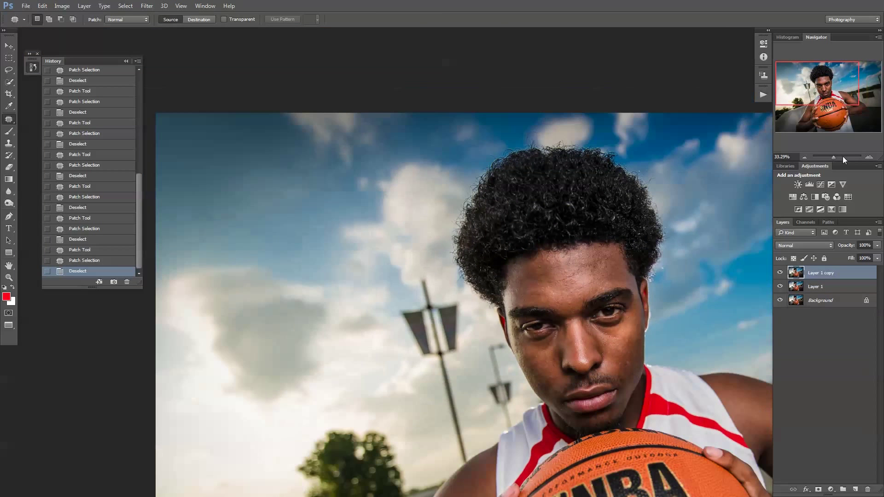
{"action": "left_click", "coordinate": [780, 273]}
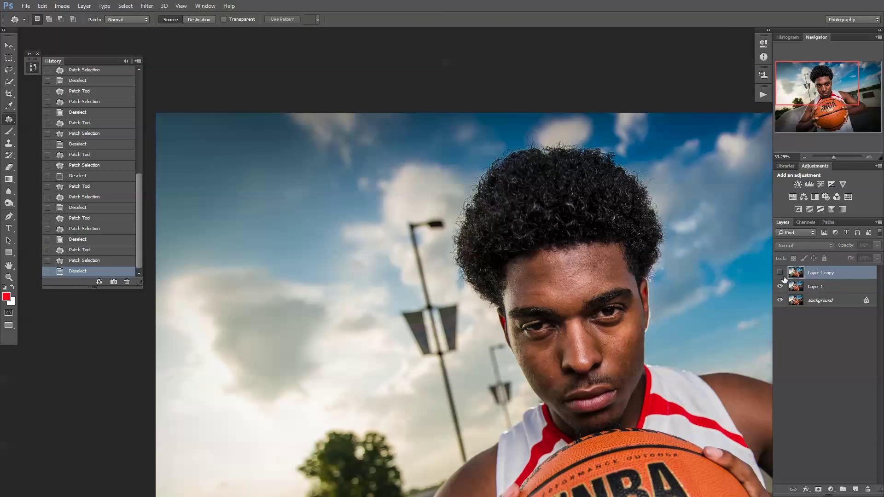
{"action": "left_click", "coordinate": [780, 273]}
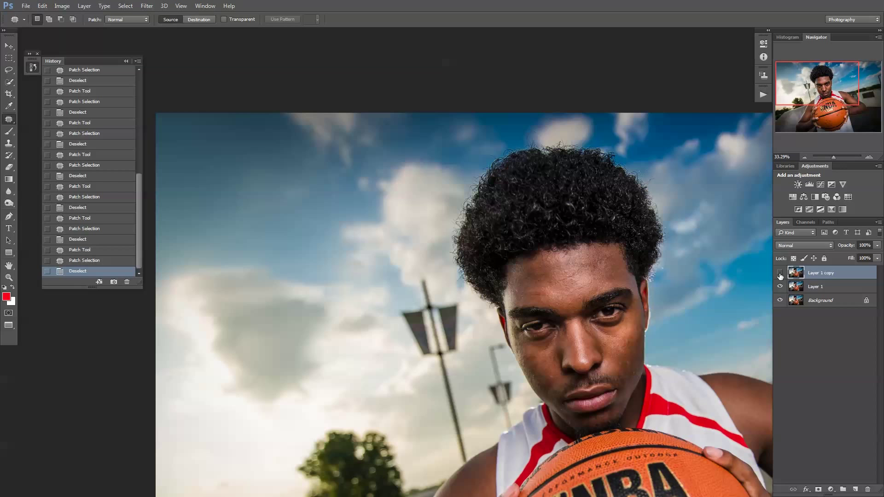
{"action": "left_click", "coordinate": [780, 273]}
{"action": "left_click", "coordinate": [780, 274]}
{"action": "left_click", "coordinate": [780, 274]}
{"action": "left_click", "coordinate": [780, 274]}
{"action": "left_click_drag", "start_coordinate": [624, 368], "coordinate": [442, 356]}
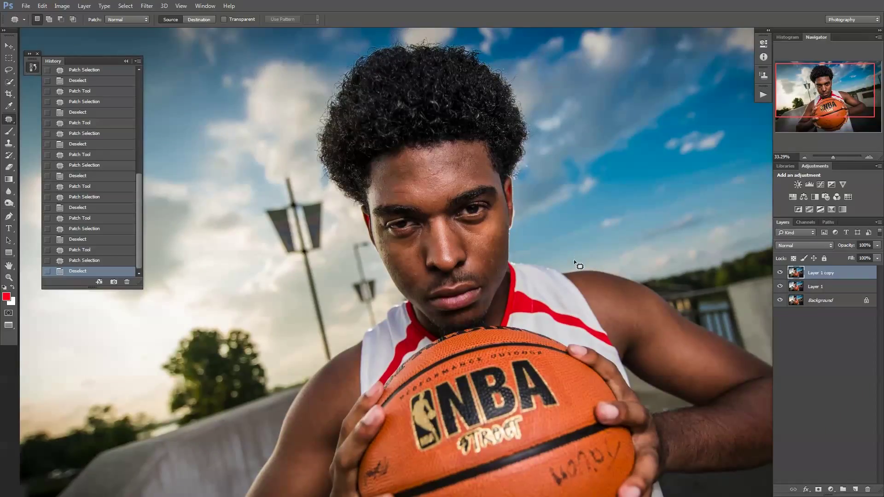
- Merge both retouching layers down into the Background and duplicate the merged result to a new layer
{"action": "key", "text": "ctrl+e"}
{"action": "key", "text": "ctrl+e"}
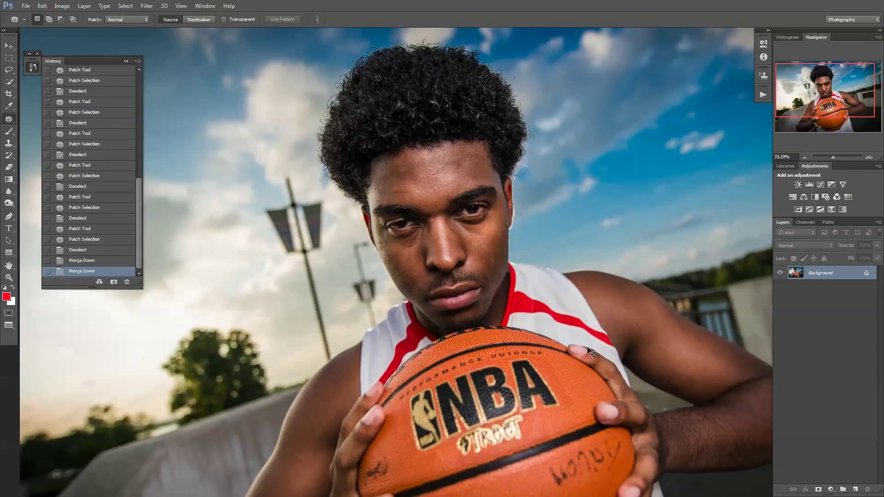
{"action": "key", "text": "ctrl+j"}
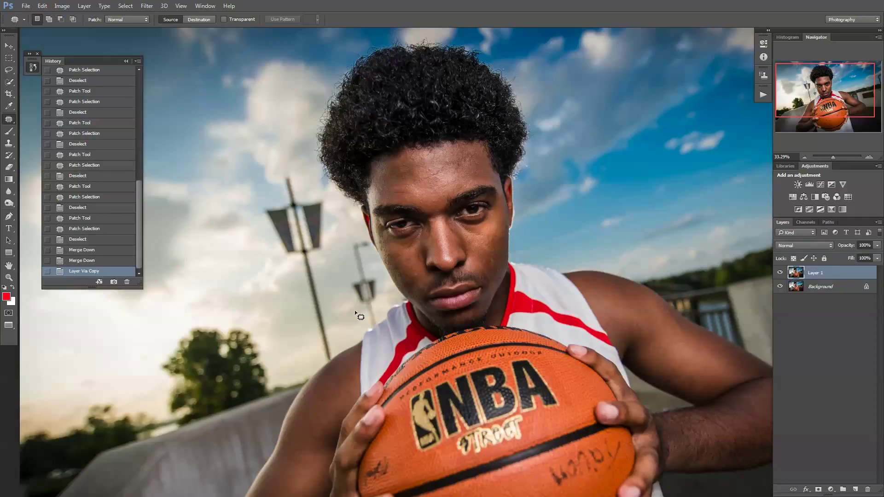
- Apply the Camera Raw Filter to Layer 1 with Shadows set to +43
{"action": "left_click", "coordinate": [147, 6]}
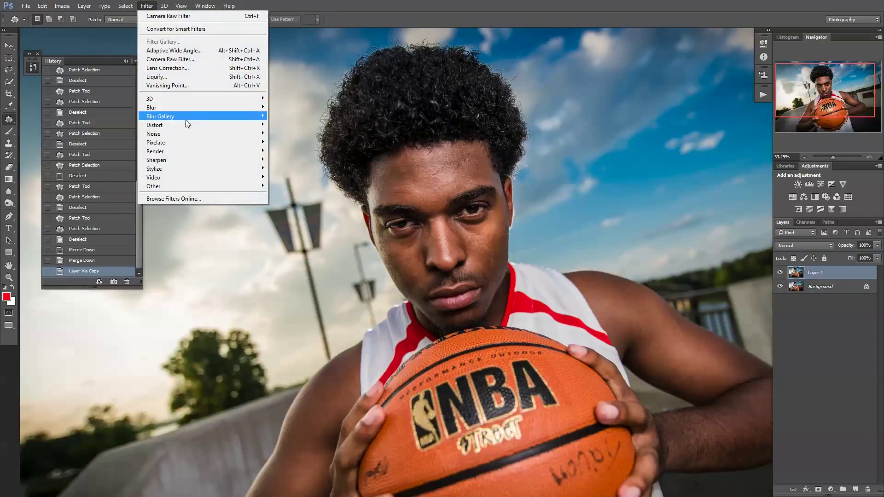
{"action": "mouse_move", "coordinate": [186, 118]}
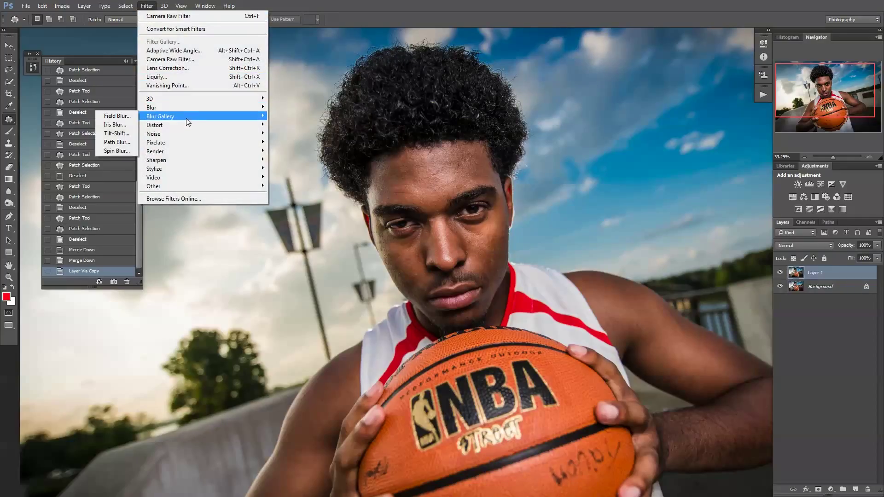
{"action": "left_click", "coordinate": [193, 59]}
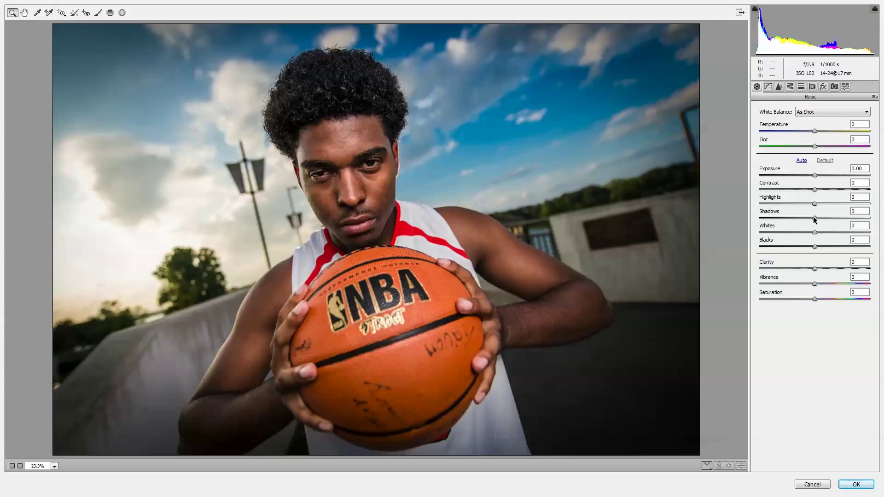
{"action": "mouse_move", "coordinate": [814, 220]}
{"action": "left_mouse_down"}
{"action": "mouse_move", "coordinate": [847, 218]}
{"action": "mouse_move", "coordinate": [818, 220]}
{"action": "left_mouse_up"}
{"action": "mouse_move", "coordinate": [832, 219]}
{"action": "left_mouse_down"}
{"action": "mouse_move", "coordinate": [842, 219]}
{"action": "mouse_move", "coordinate": [815, 225]}
{"action": "mouse_move", "coordinate": [846, 220]}
{"action": "mouse_move", "coordinate": [811, 227]}
{"action": "mouse_move", "coordinate": [833, 221]}
{"action": "left_mouse_up"}
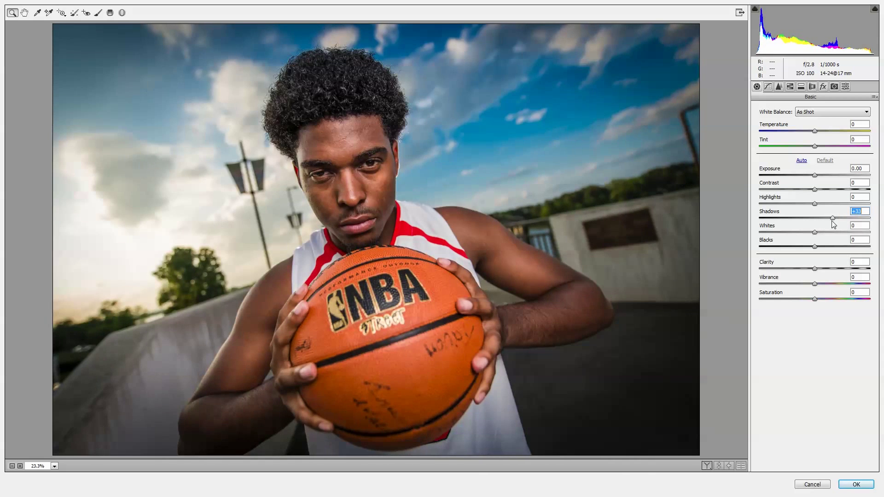
{"action": "key", "text": "Down"}
{"action": "key", "text": "Up"}
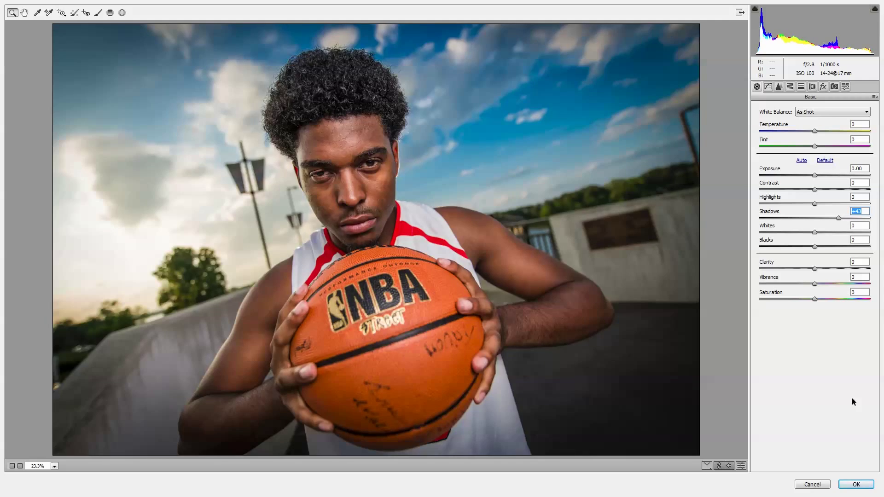
{"action": "left_click", "coordinate": [856, 485]}
- Compare the image with and without the filtered Layer 1, and add a white layer mask to that layer
{"action": "scroll", "coordinate": [626, 197], "scroll_direction": "up", "scroll_amount": 2}
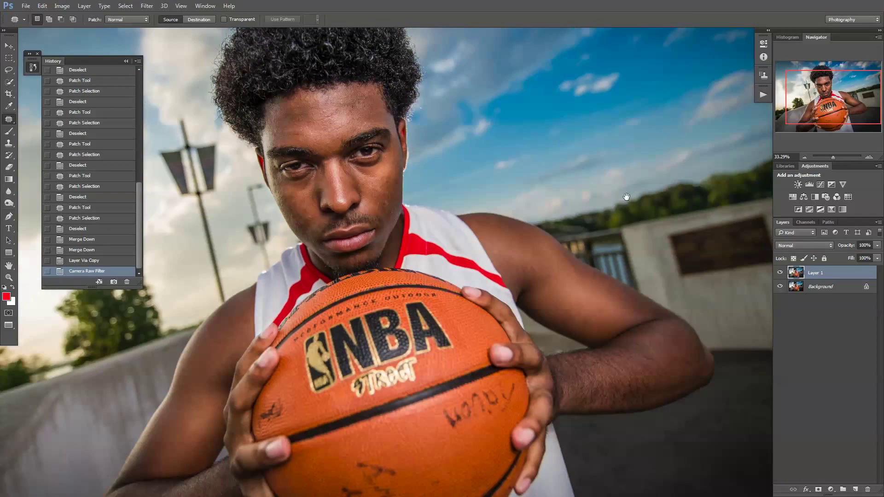
{"action": "left_click", "coordinate": [781, 273]}
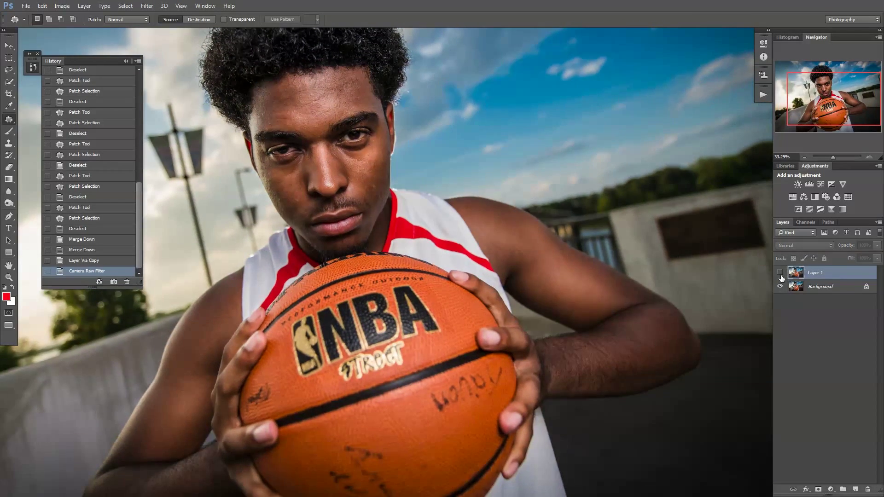
{"action": "left_click", "coordinate": [780, 274]}
{"action": "left_click", "coordinate": [781, 274]}
{"action": "left_click", "coordinate": [781, 273]}
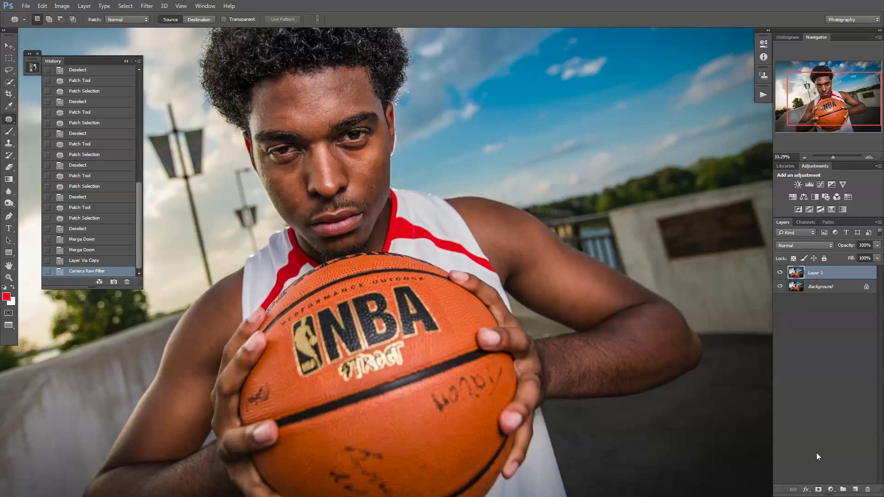
{"action": "left_click", "coordinate": [818, 490]}
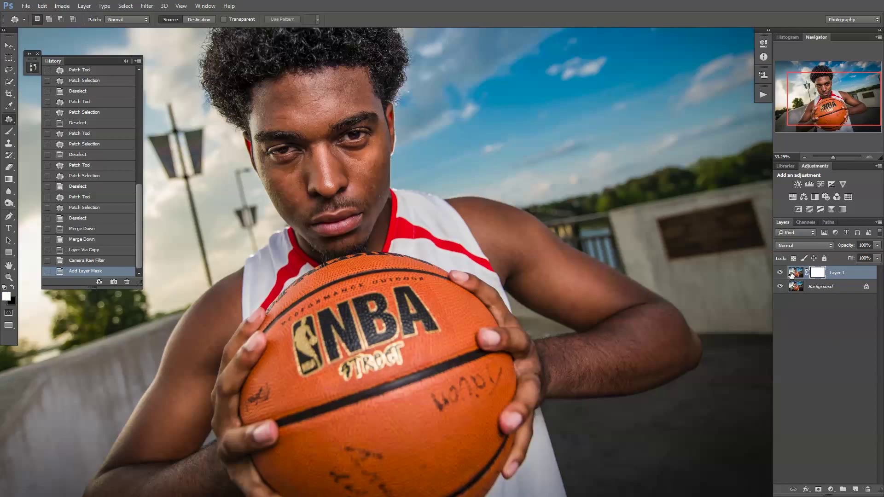
{"action": "left_click", "coordinate": [791, 274]}
{"action": "left_click", "coordinate": [821, 270]}
{"action": "left_click_drag", "start_coordinate": [539, 186], "coordinate": [661, 227]}
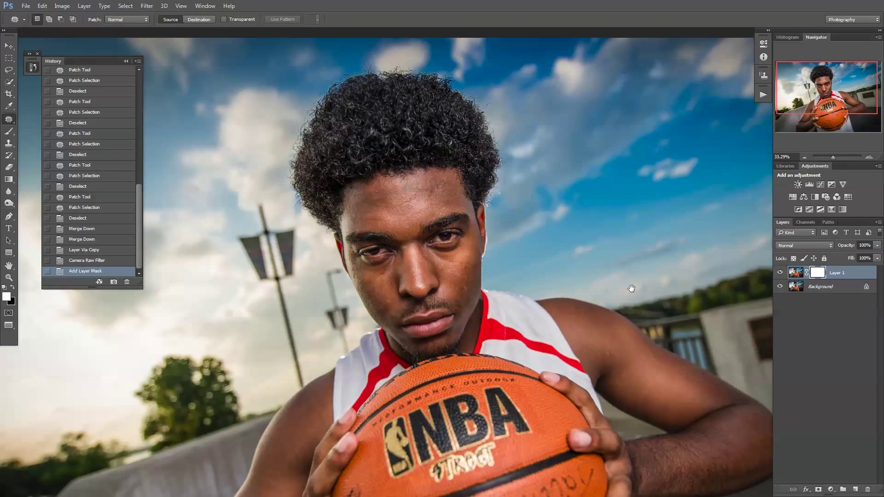
- Fill Layer 1's white layer mask with black
{"action": "left_click_drag", "start_coordinate": [602, 286], "coordinate": [592, 236]}
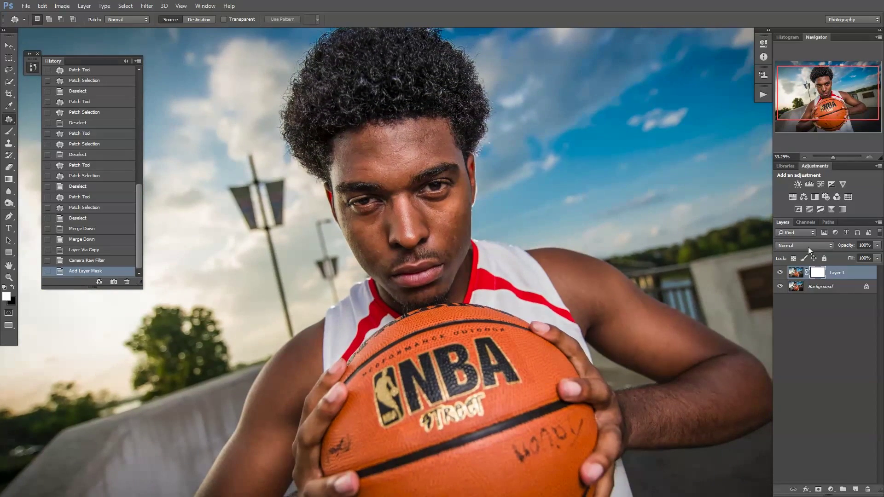
{"action": "left_click", "coordinate": [782, 273]}
{"action": "left_click", "coordinate": [39, 5]}
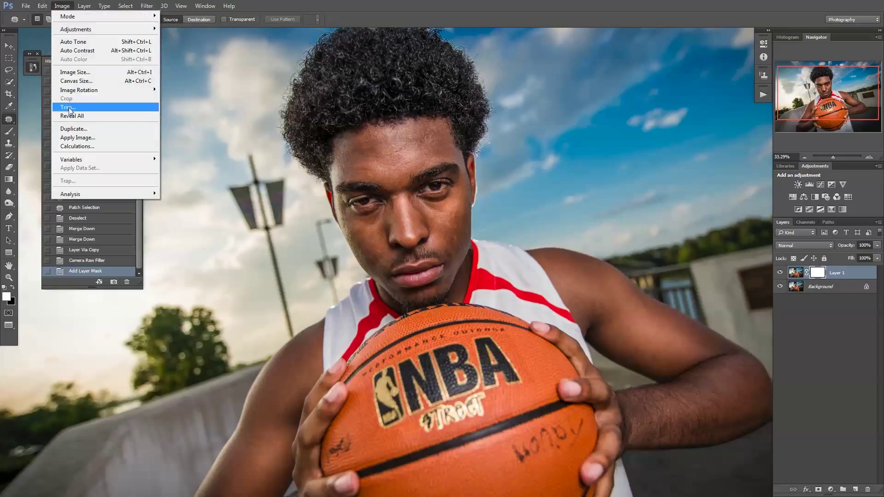
{"action": "left_click", "coordinate": [88, 137]}
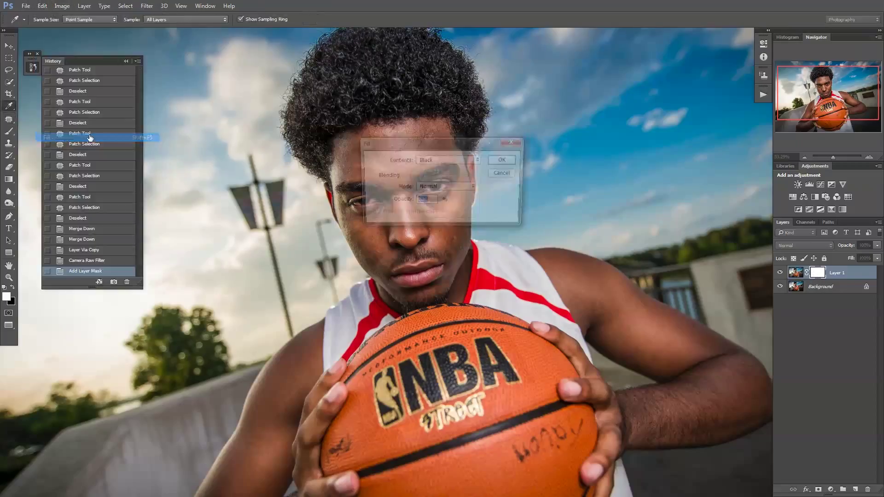
{"action": "left_click", "coordinate": [505, 160]}
{"action": "key", "text": "j"}
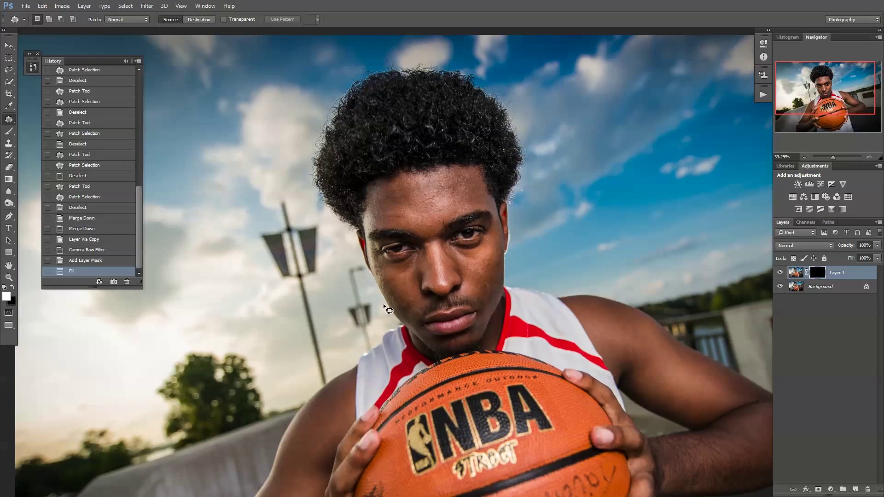
- Paint white over the forehead and nose on Layer 1's mask using a 300 px brush at 100% opacity
{"action": "key", "text": "b"}
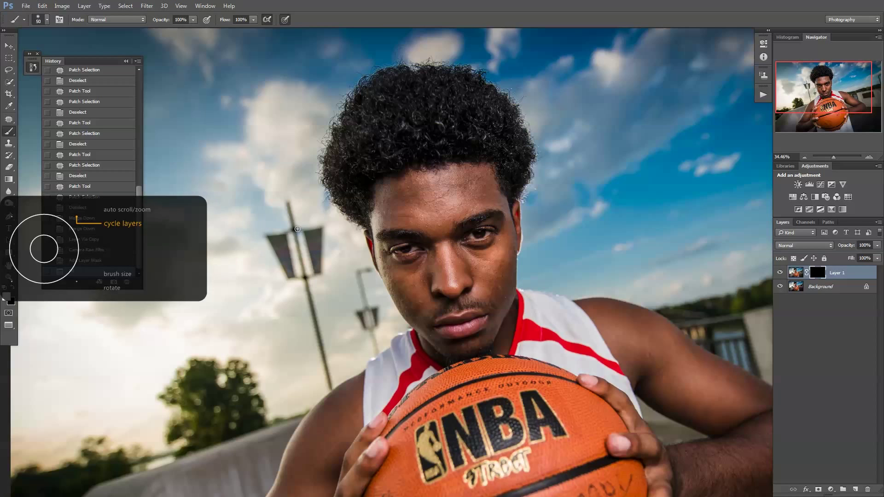
{"action": "key", "text": "bracketright"}
{"action": "key", "text": "bracketright"}
{"action": "key", "text": "bracketright"}
{"action": "key", "text": "bracketright"}
{"action": "key", "text": "bracketright"}
{"action": "key", "text": "bracketright"}
{"action": "key", "text": "bracketright"}
{"action": "key", "text": "bracketright"}
{"action": "key", "text": "bracketright"}
{"action": "key", "text": "bracketright"}
{"action": "key", "text": "bracketright"}
{"action": "key", "text": "bracketright"}
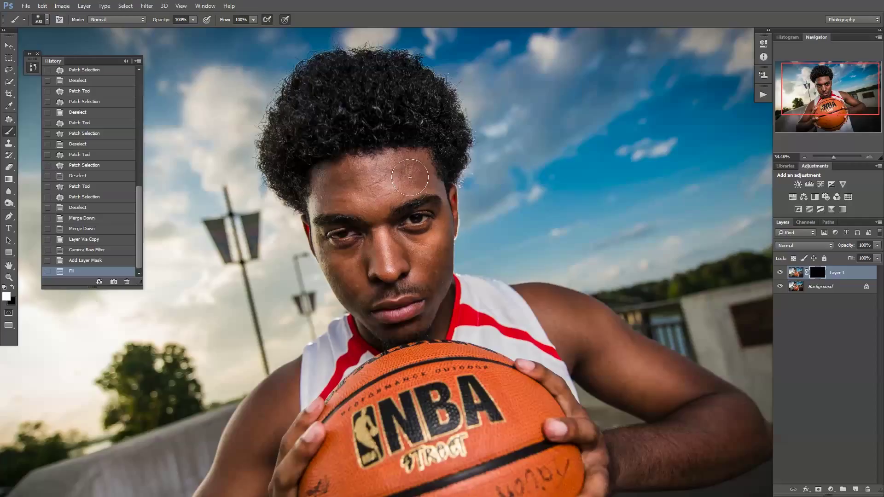
{"action": "mouse_move", "coordinate": [410, 178]}
{"action": "left_mouse_down"}
{"action": "mouse_move", "coordinate": [402, 203]}
{"action": "mouse_move", "coordinate": [402, 194]}
{"action": "left_mouse_up"}
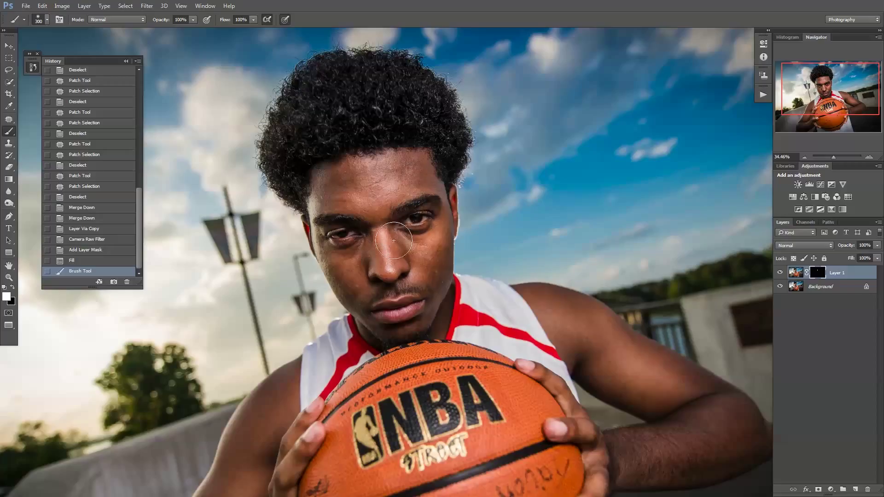
{"action": "left_click_drag", "start_coordinate": [400, 217], "coordinate": [400, 175]}
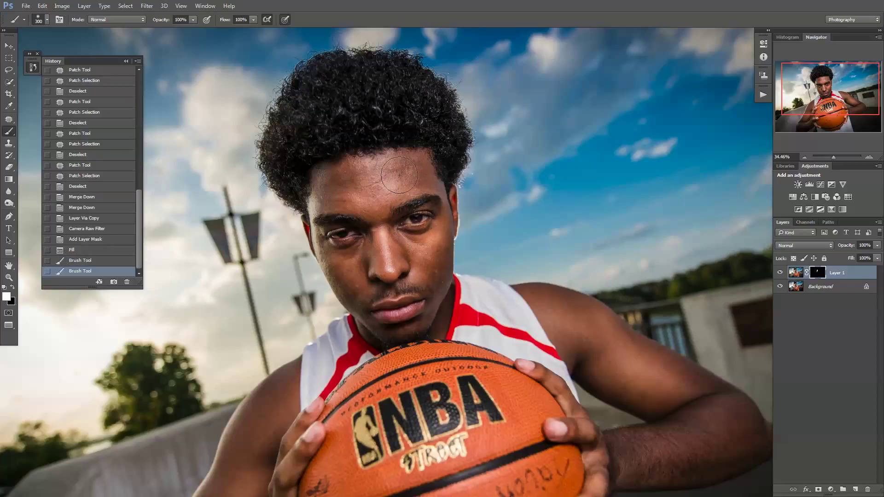
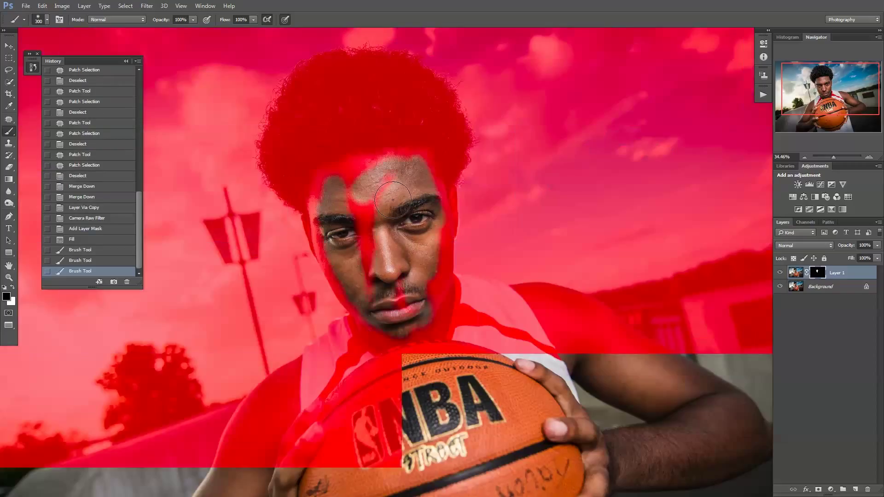
- Check the red mask overlay and paint the missed areas of the face white on Layer 1's mask, out to the face edges
{"action": "key", "text": "backslash"}
{"action": "key", "text": "x"}
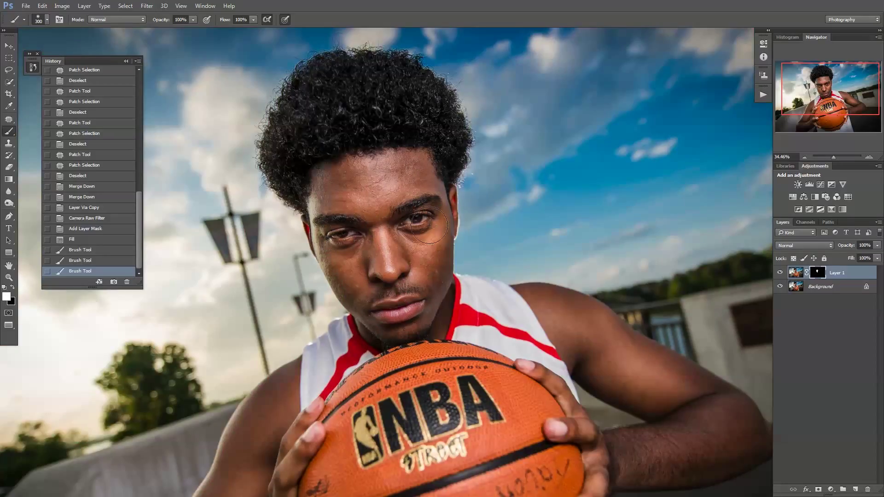
{"action": "left_click", "coordinate": [415, 304]}
{"action": "key", "text": "backslash"}
{"action": "key", "text": "x"}
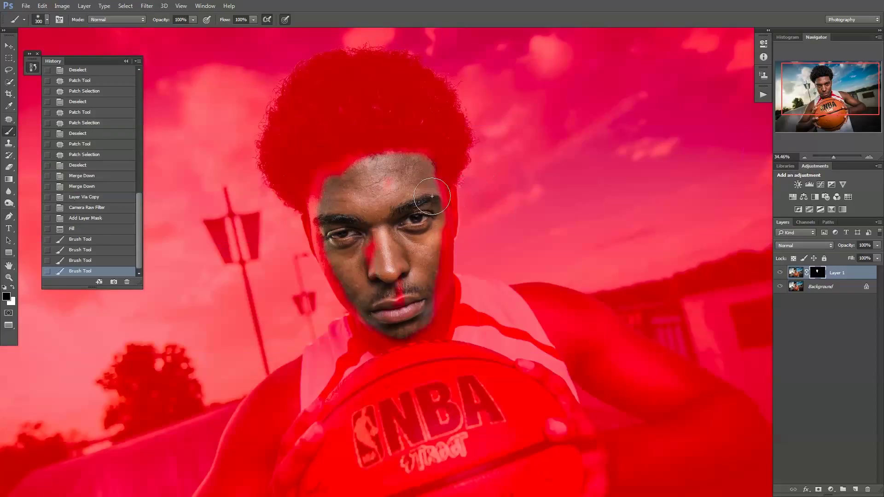
{"action": "left_click", "coordinate": [12, 286]}
{"action": "mouse_move", "coordinate": [383, 192]}
{"action": "left_mouse_down"}
{"action": "mouse_move", "coordinate": [378, 251]}
{"action": "mouse_move", "coordinate": [392, 302]}
{"action": "mouse_move", "coordinate": [417, 292]}
{"action": "left_mouse_up"}
{"action": "mouse_move", "coordinate": [445, 252]}
{"action": "left_mouse_down"}
{"action": "mouse_move", "coordinate": [425, 316]}
{"action": "mouse_move", "coordinate": [442, 197]}
{"action": "mouse_move", "coordinate": [426, 167]}
{"action": "mouse_move", "coordinate": [400, 157]}
{"action": "mouse_move", "coordinate": [329, 167]}
{"action": "mouse_move", "coordinate": [340, 173]}
{"action": "mouse_move", "coordinate": [320, 192]}
{"action": "mouse_move", "coordinate": [318, 243]}
{"action": "mouse_move", "coordinate": [365, 322]}
{"action": "mouse_move", "coordinate": [385, 332]}
{"action": "mouse_move", "coordinate": [417, 326]}
{"action": "mouse_move", "coordinate": [444, 268]}
{"action": "mouse_move", "coordinate": [447, 228]}
{"action": "mouse_move", "coordinate": [447, 174]}
{"action": "left_mouse_up"}
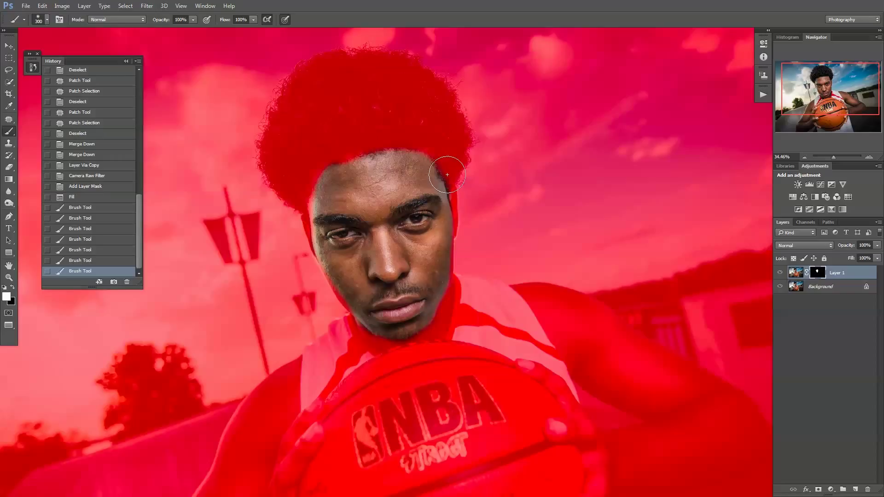
{"action": "key", "text": "backslash"}
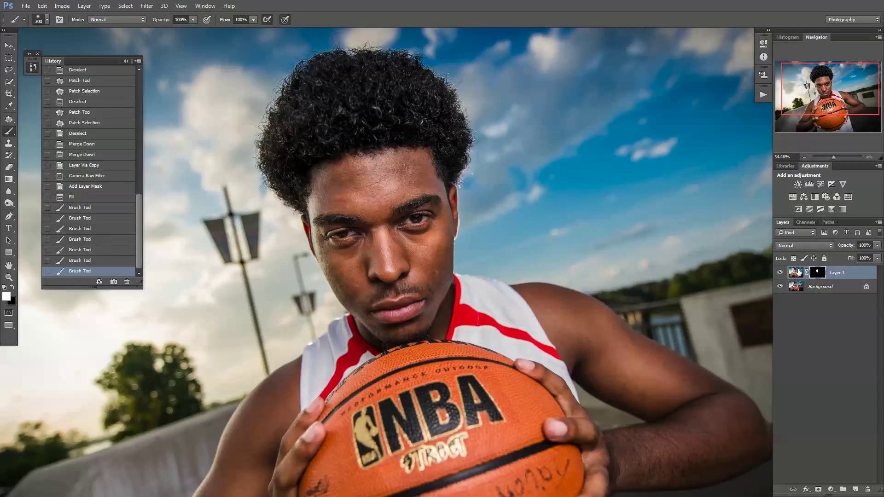
- Compare the face with and without the masked Layer 1, both close up and on the whole image
{"action": "left_click", "coordinate": [780, 274]}
{"action": "left_click", "coordinate": [780, 274]}
{"action": "left_click", "coordinate": [780, 274]}
{"action": "left_click", "coordinate": [780, 274]}
{"action": "left_click", "coordinate": [780, 274]}
{"action": "left_click", "coordinate": [781, 273]}
{"action": "left_click", "coordinate": [780, 274]}
{"action": "left_click", "coordinate": [780, 274]}
{"action": "left_click", "coordinate": [780, 274]}
{"action": "left_click_drag", "start_coordinate": [833, 157], "coordinate": [833, 158]}
{"action": "left_click", "coordinate": [781, 274]}
{"action": "left_click", "coordinate": [781, 275]}
{"action": "left_click", "coordinate": [780, 275]}
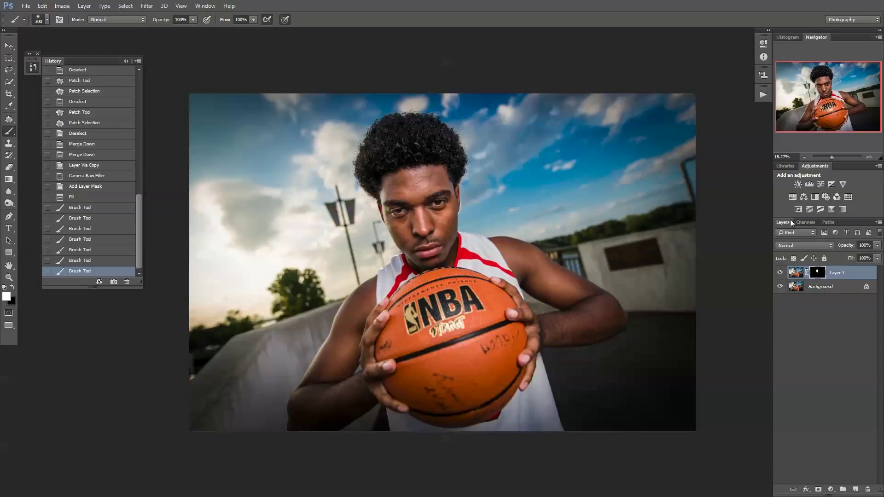
- Merge the masked Layer 1 down into the Background and duplicate the merged result to a new layer
{"action": "mouse_move", "coordinate": [624, 250]}
{"action": "left_mouse_down"}
{"action": "mouse_move", "coordinate": [585, 235]}
{"action": "mouse_move", "coordinate": [605, 250]}
{"action": "left_mouse_up"}
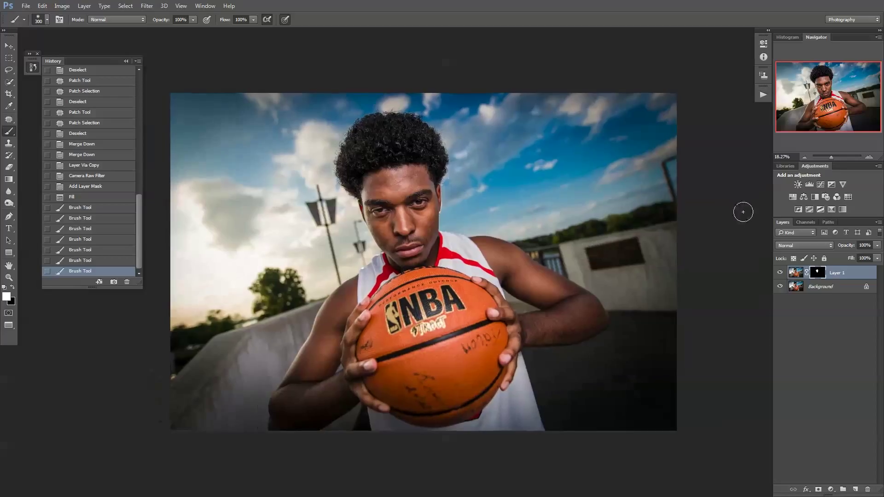
{"action": "key", "text": "ctrl+e"}
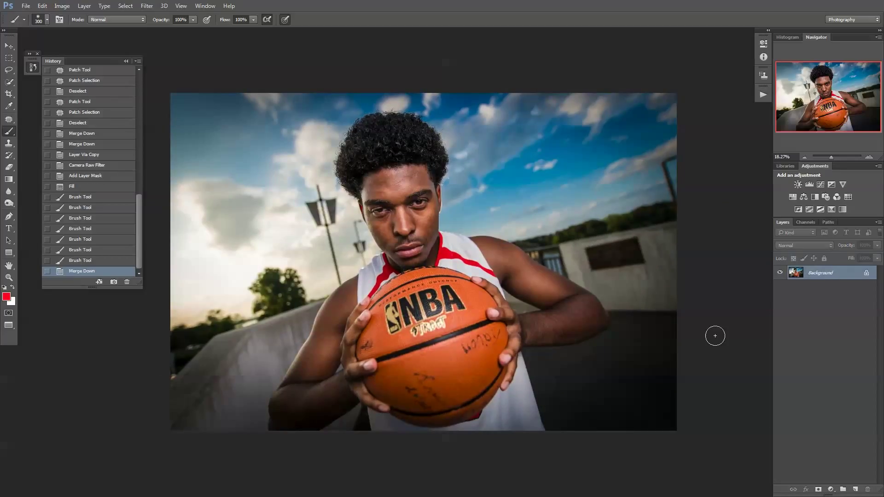
{"action": "key", "text": "ctrl+j"}
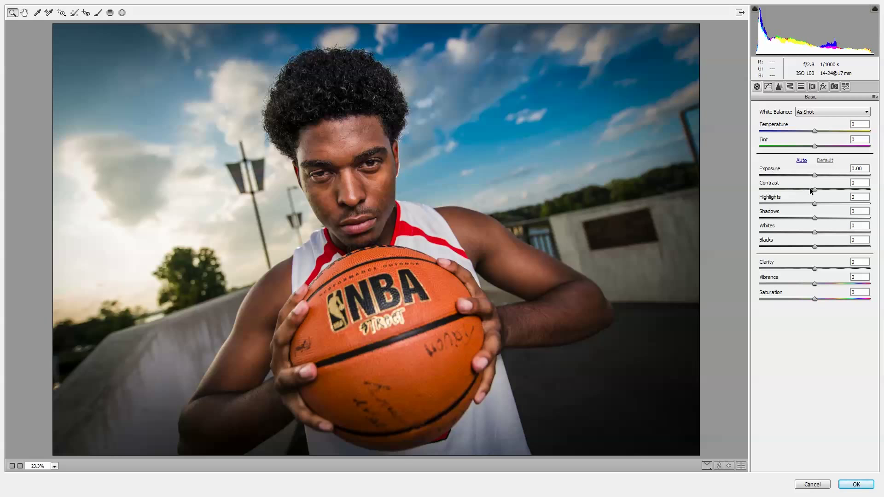
- Apply the Camera Raw Filter to the new Layer 1 with lowered Highlights, and compare the image with and without that layer
{"action": "mouse_move", "coordinate": [817, 205]}
{"action": "left_mouse_down"}
{"action": "mouse_move", "coordinate": [781, 204]}
{"action": "mouse_move", "coordinate": [806, 205]}
{"action": "mouse_move", "coordinate": [792, 204]}
{"action": "mouse_move", "coordinate": [811, 211]}
{"action": "mouse_move", "coordinate": [785, 211]}
{"action": "mouse_move", "coordinate": [803, 214]}
{"action": "left_mouse_up"}
{"action": "left_click", "coordinate": [856, 484]}
{"action": "left_click", "coordinate": [780, 273]}
{"action": "left_click", "coordinate": [781, 273]}
{"action": "left_click", "coordinate": [781, 273]}
{"action": "left_click", "coordinate": [781, 273]}
- Set Layer 1's opacity to 80% and merge it down into the Background
{"action": "left_click", "coordinate": [877, 245]}
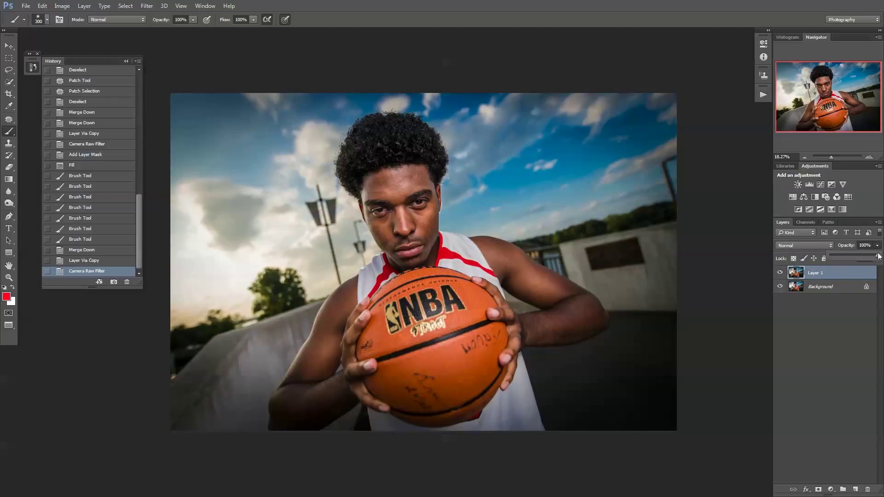
{"action": "left_click_drag", "start_coordinate": [877, 258], "coordinate": [807, 258]}
{"action": "mouse_move", "coordinate": [869, 264]}
{"action": "left_mouse_down"}
{"action": "mouse_move", "coordinate": [878, 262]}
{"action": "mouse_move", "coordinate": [847, 266]}
{"action": "mouse_move", "coordinate": [880, 272]}
{"action": "mouse_move", "coordinate": [869, 271]}
{"action": "left_mouse_up"}
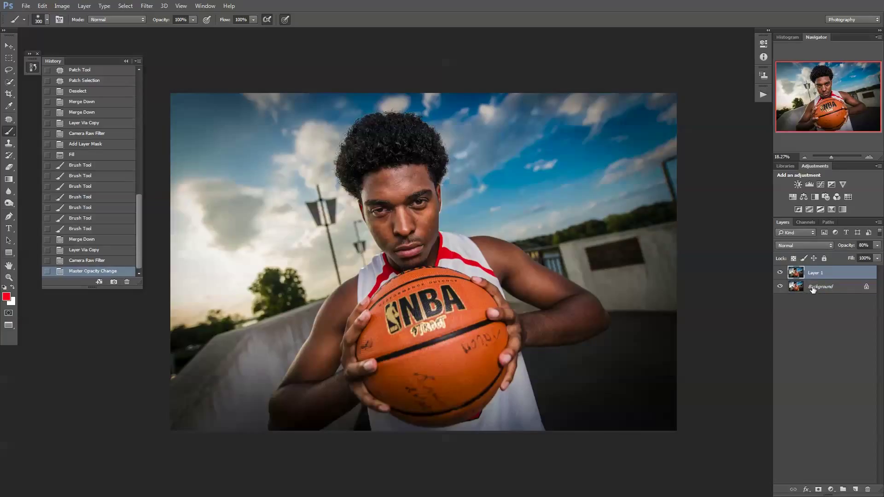
{"action": "key", "text": "ctrl+e"}
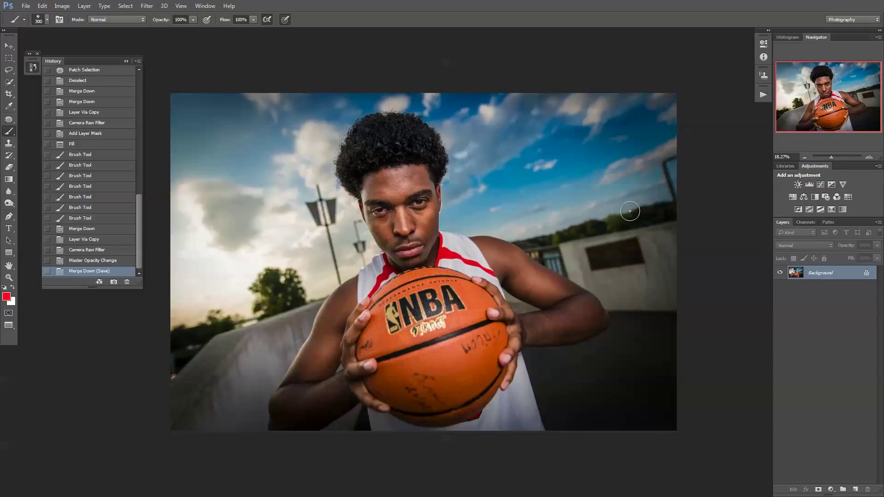
- Switch to Lightroom and compare JSP_0209-Edit-2.psd with the unretouched JSP_0209.NEF copy in a full-screen window
{"action": "key", "text": "alt+Tab"}
{"action": "key", "text": "alt+Tab"}
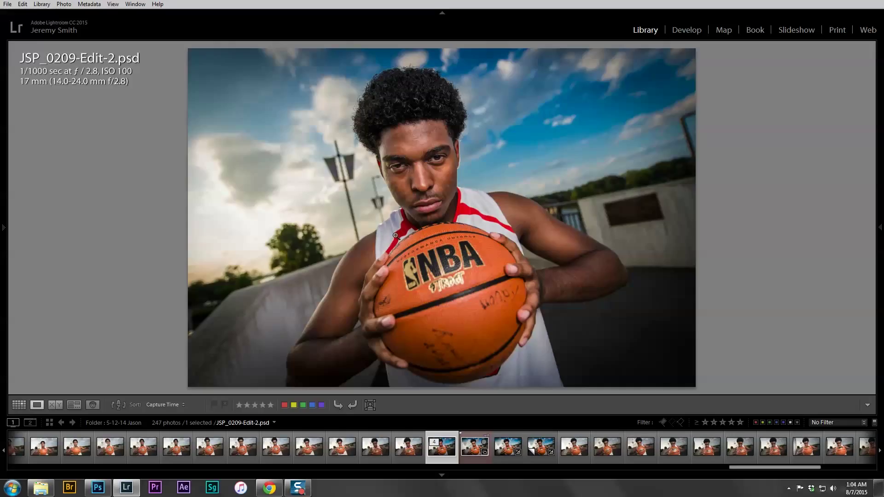
{"action": "key", "text": "shift+f"}
{"action": "key", "text": "shift+f"}
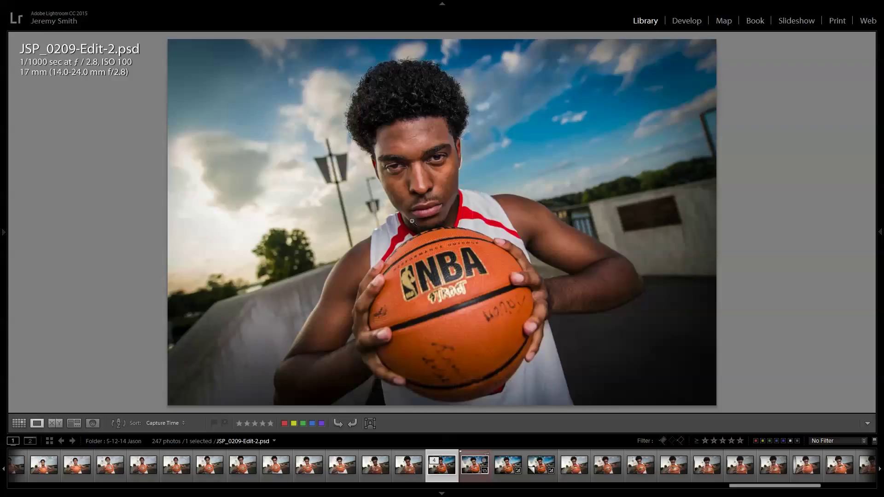
{"action": "key", "text": "Left"}
{"action": "key", "text": "Right"}
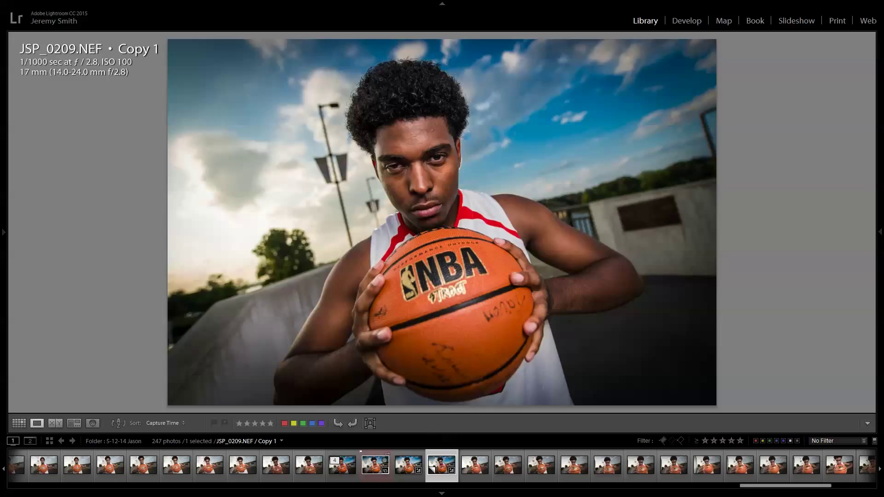
{"action": "key", "text": "Left"}
{"action": "key", "text": "Left"}
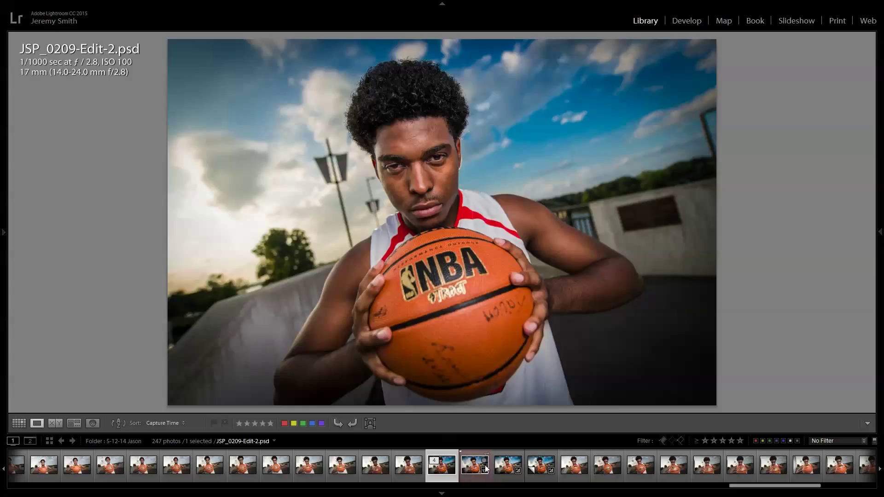
- Compare JSP_0209-Edit-2.psd side by side with JSP_0209-Edit.psd, checking the face up close and the whole image
{"action": "left_click", "coordinate": [476, 482], "text": "ctrl"}
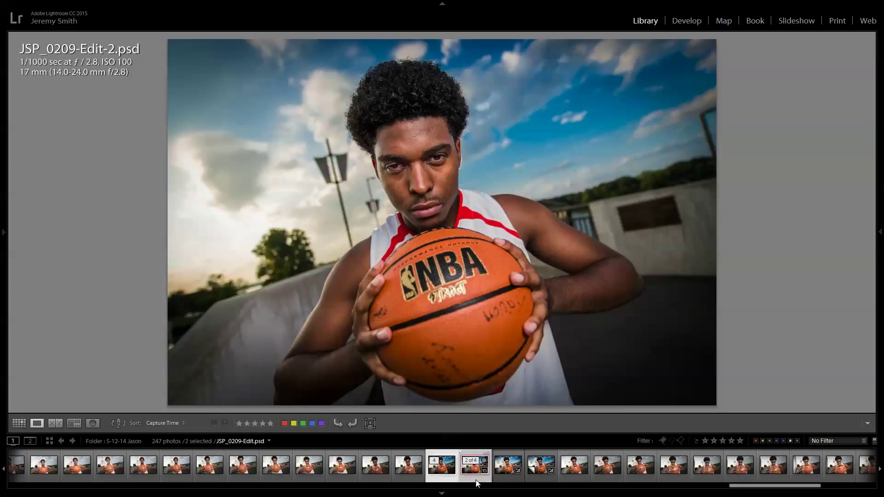
{"action": "left_click", "coordinate": [57, 421]}
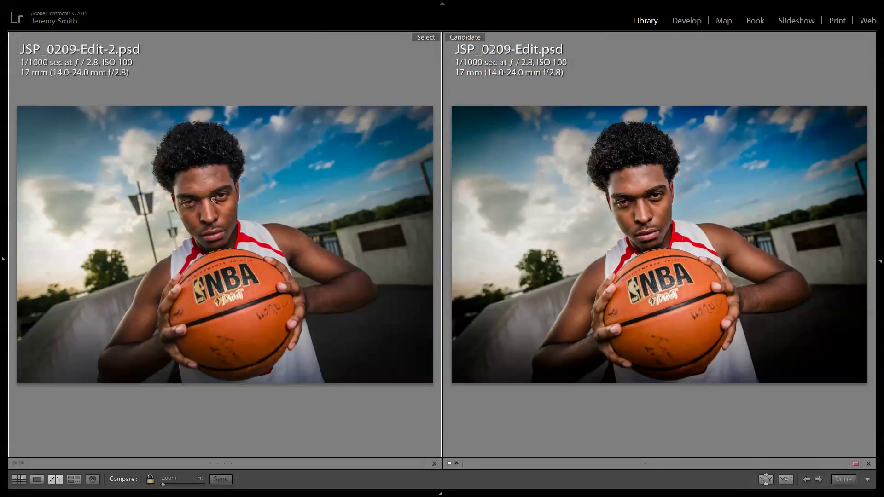
{"action": "left_click", "coordinate": [213, 200]}
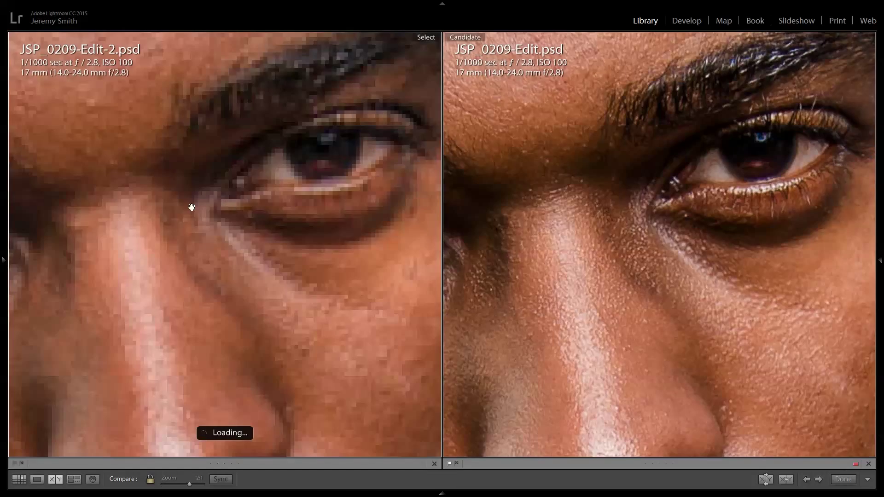
{"action": "left_click", "coordinate": [140, 221]}
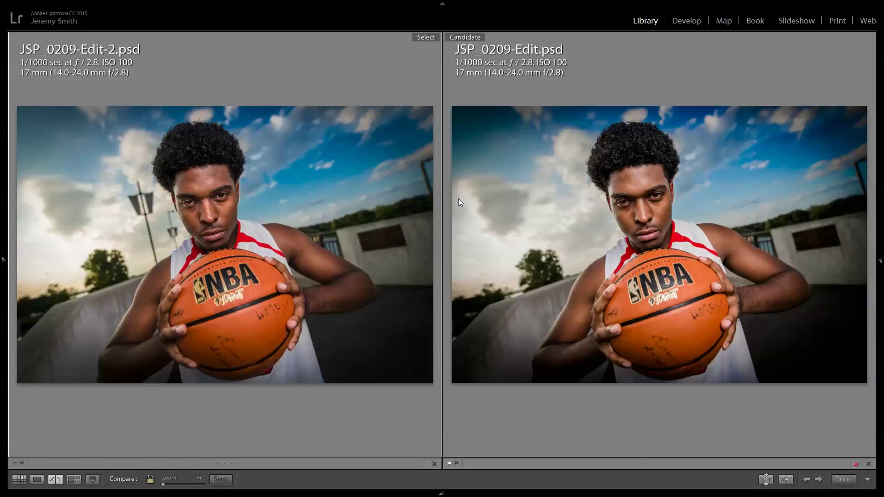
{"action": "left_click", "coordinate": [442, 493]}
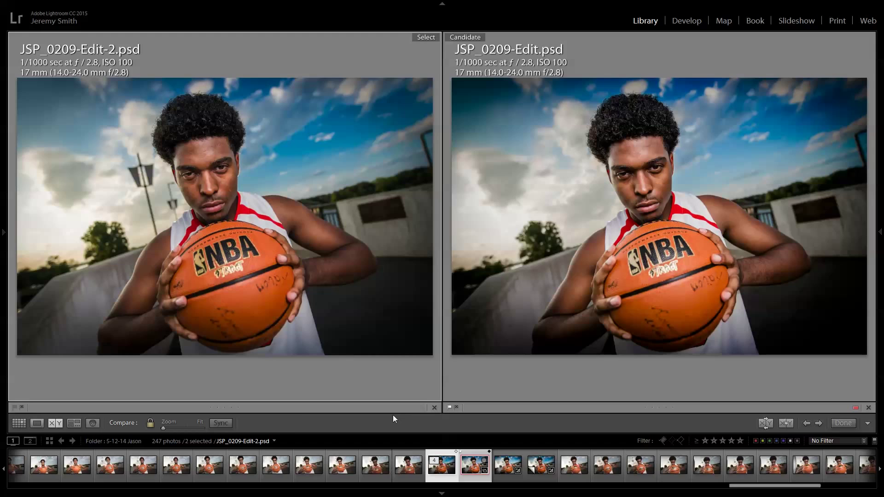
- Switch back to Photoshop and view the finished portrait full screen on black, then return to the standard screen mode
{"action": "key", "text": "alt+Tab"}
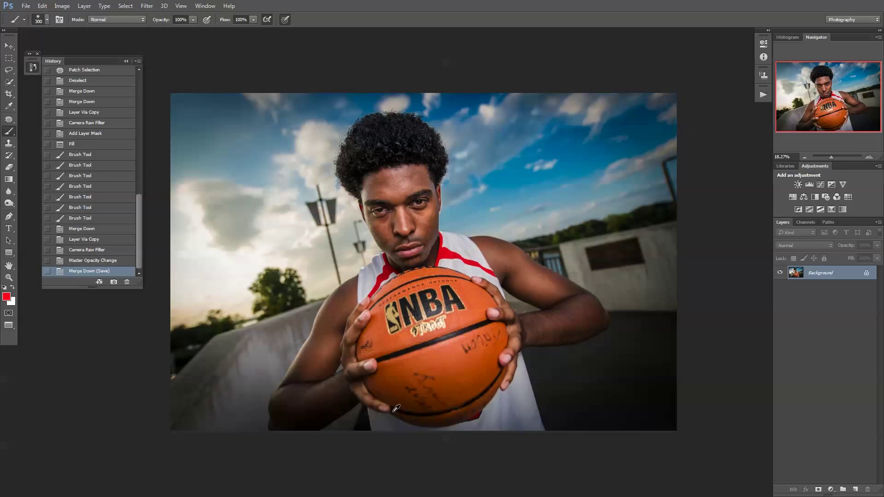
{"action": "key", "text": "f"}
{"action": "key", "text": "f"}
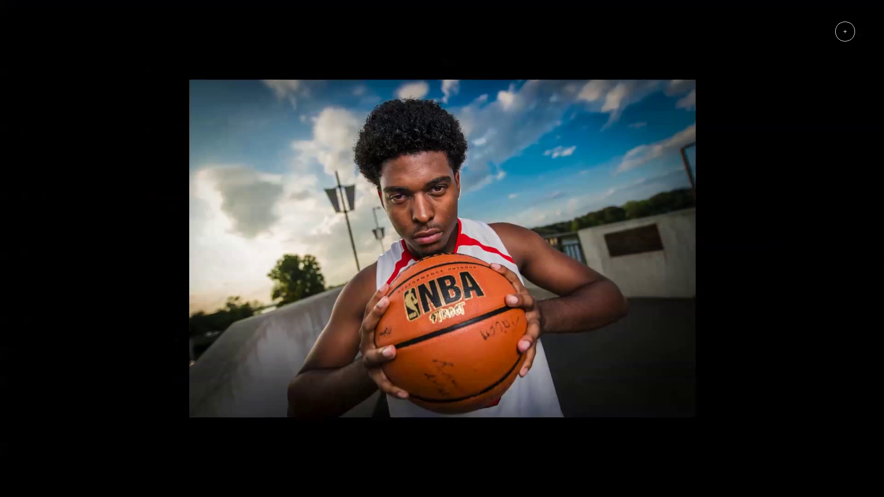
{"action": "key", "text": "f"}
- Switch to Chrome and review the viewer comments and video details on the YouTube page "Things I Hate (And Love) About Nikon"
{"action": "left_click", "coordinate": [270, 488]}
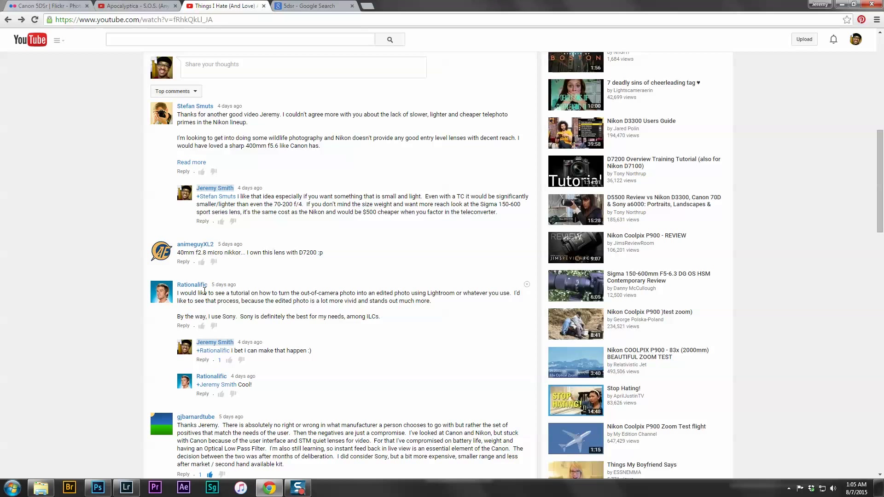
{"action": "scroll", "coordinate": [183, 336], "scroll_direction": "up", "scroll_amount": 1}
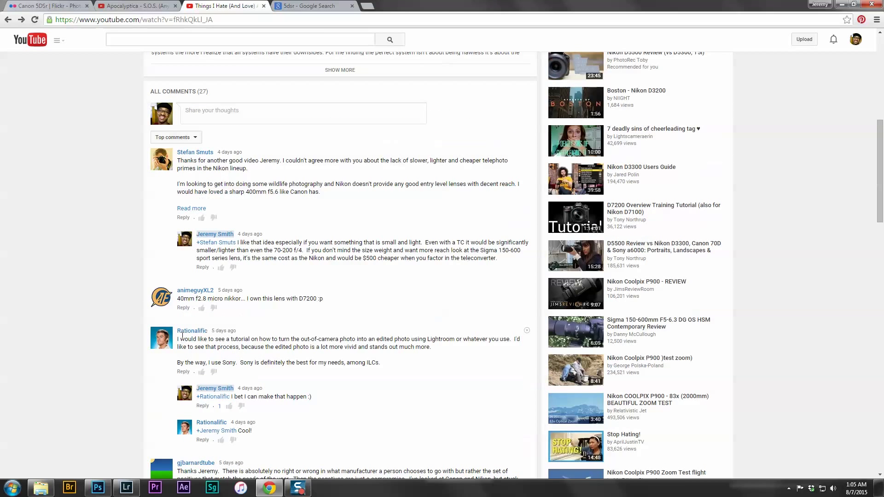
{"action": "scroll", "coordinate": [182, 337], "scroll_direction": "up", "scroll_amount": 8}
{"action": "mouse_move", "coordinate": [182, 340]}
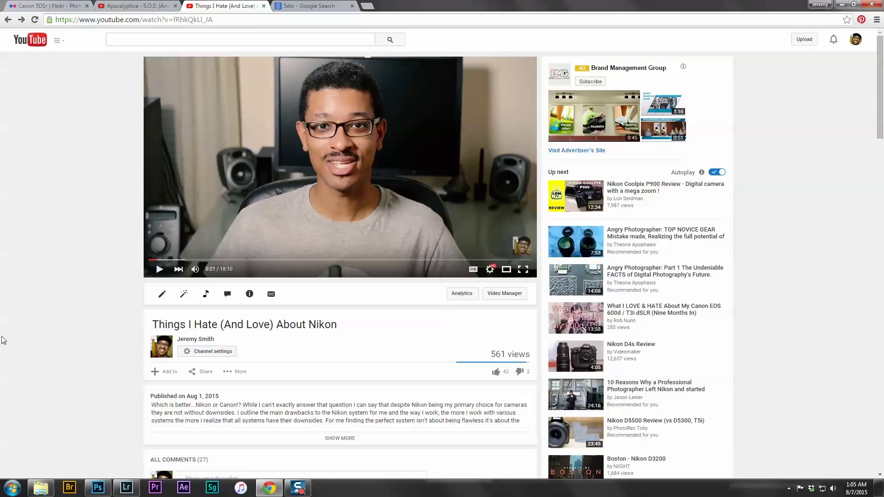
- Load the photography website jsmith-photography.com in place of the YouTube video page
{"action": "left_click", "coordinate": [278, 19]}
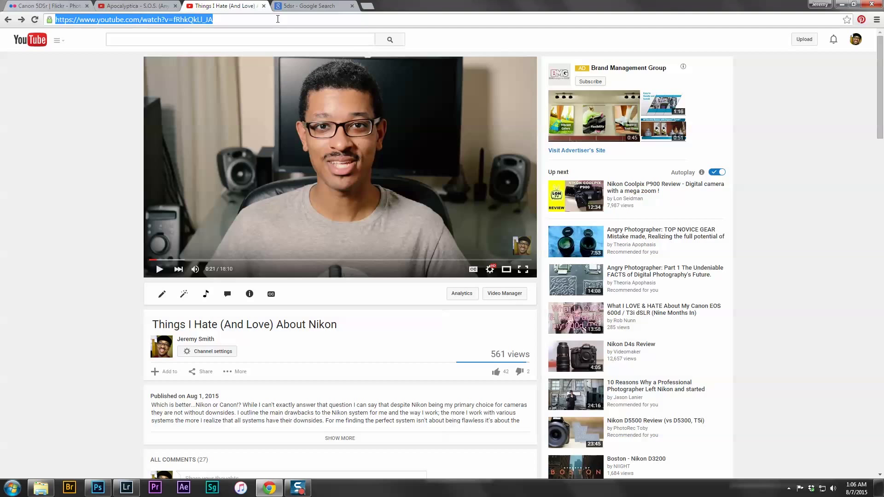
{"action": "type", "text": "jsmith-photography.com"}
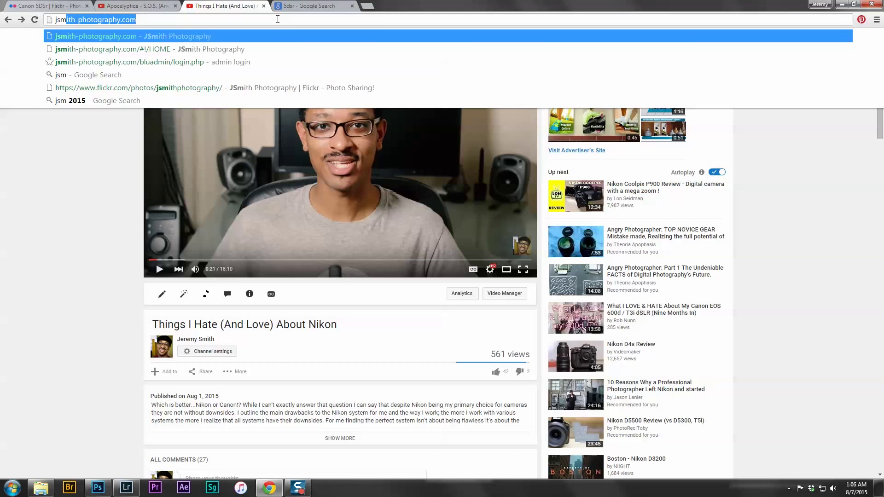
{"action": "key", "text": "Return"}
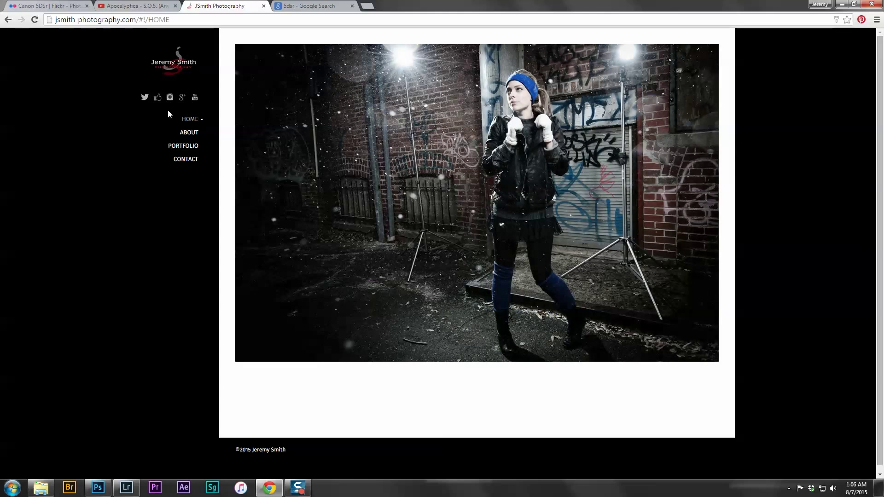
- Open the photographer's Instagram profile from the website and look through its photo grid, returning to the profile header
{"action": "left_click", "coordinate": [169, 97]}
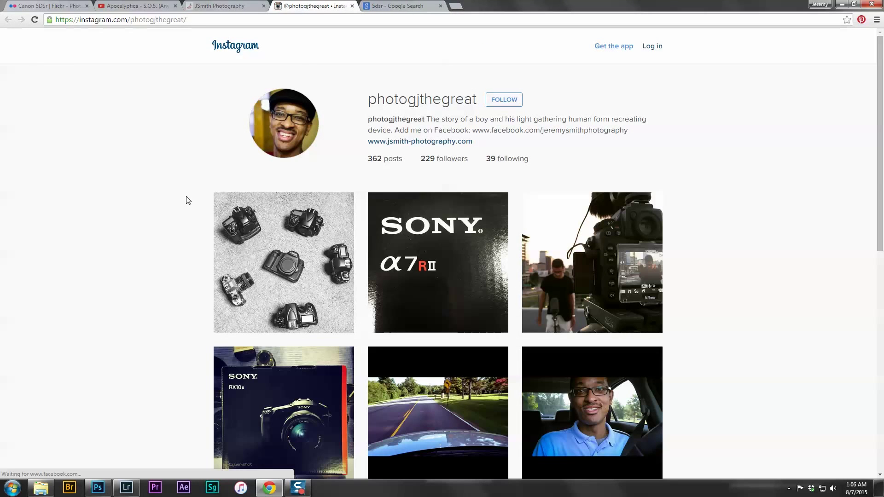
{"action": "scroll", "coordinate": [189, 200], "scroll_direction": "down", "scroll_amount": 1}
{"action": "scroll", "coordinate": [188, 201], "scroll_direction": "down", "scroll_amount": 1}
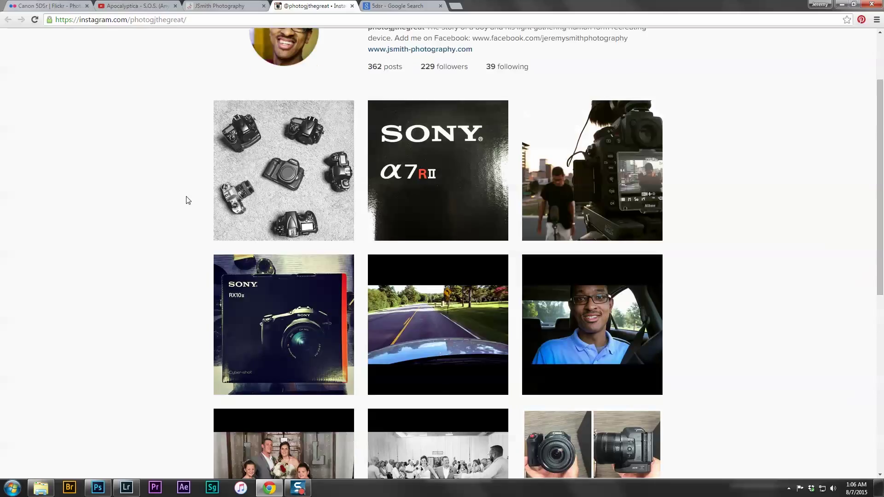
{"action": "scroll", "coordinate": [188, 200], "scroll_direction": "up", "scroll_amount": 1}
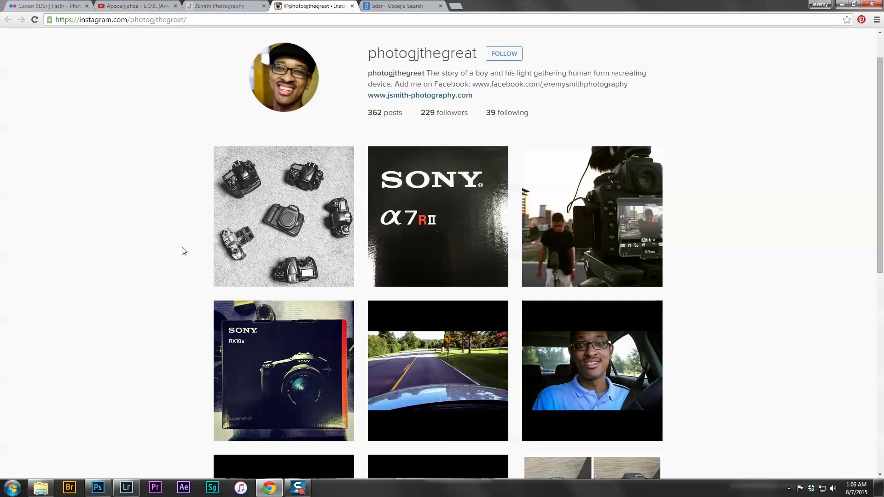
{"action": "scroll", "coordinate": [183, 250], "scroll_direction": "down", "scroll_amount": 7}
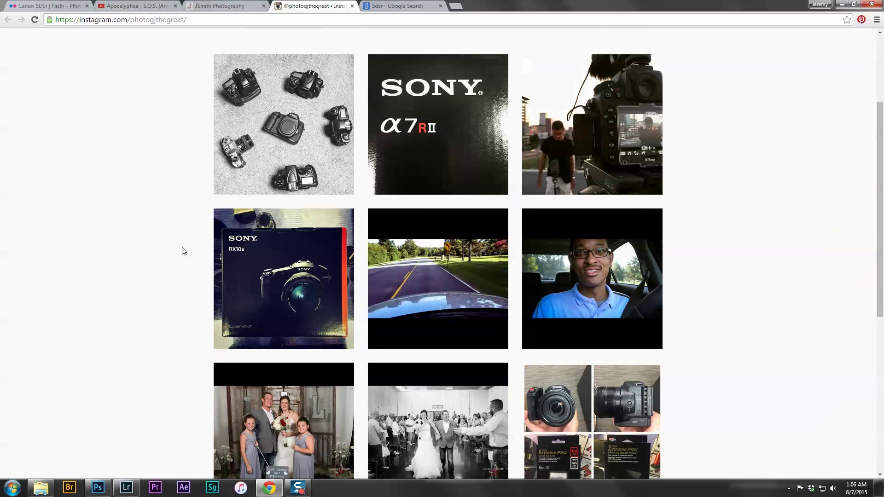
{"action": "scroll", "coordinate": [183, 250], "scroll_direction": "down", "scroll_amount": 1}
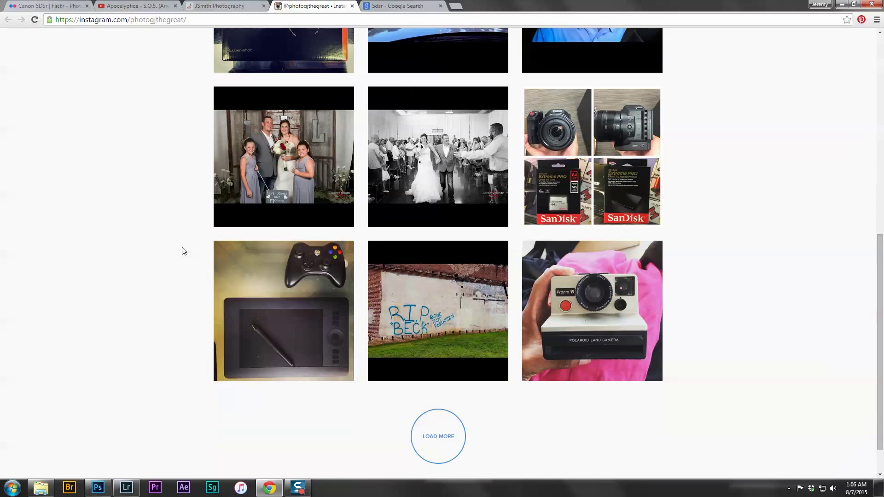
{"action": "scroll", "coordinate": [183, 250], "scroll_direction": "up", "scroll_amount": 7}
{"action": "scroll", "coordinate": [183, 250], "scroll_direction": "up", "scroll_amount": 2}
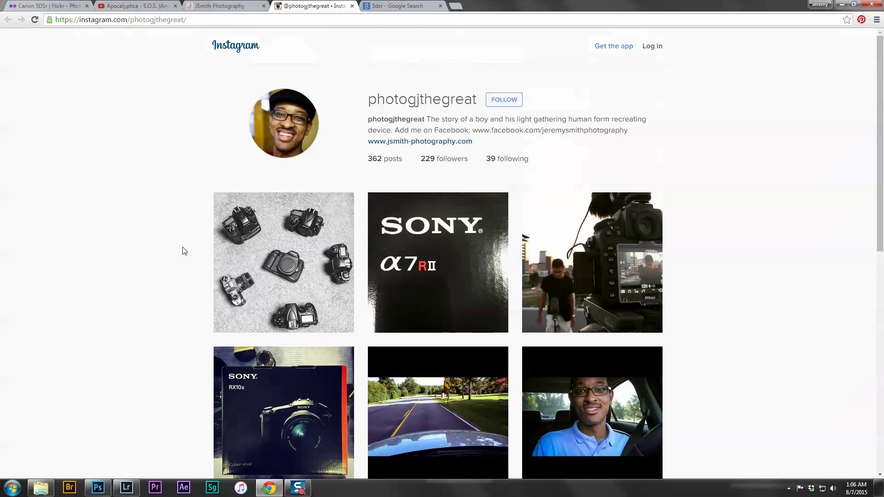